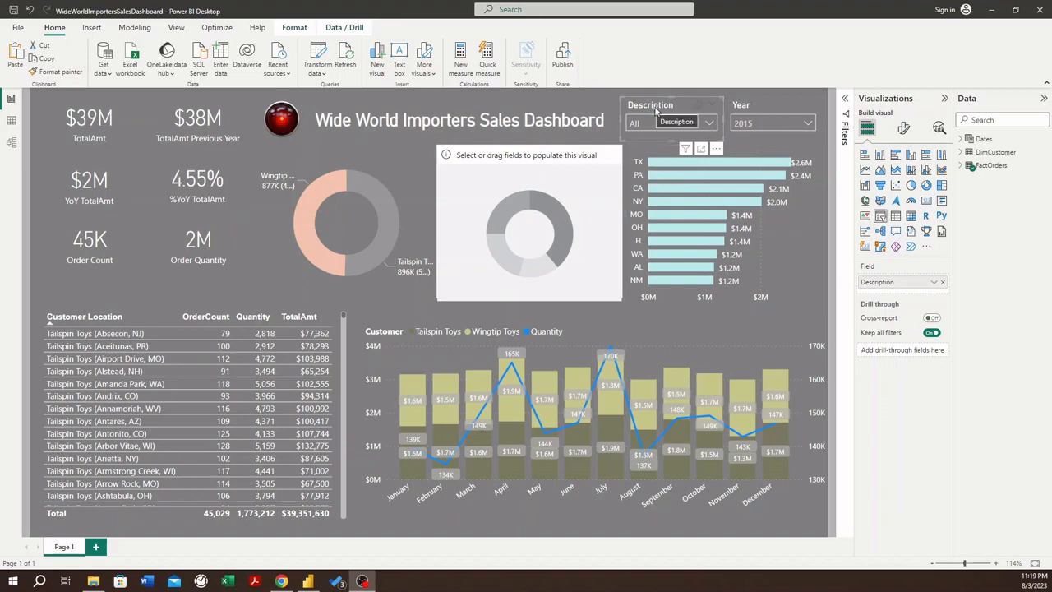
# Browse the product descriptions offered in the dashboard's Description slicer.
pyautogui.click(711, 125)
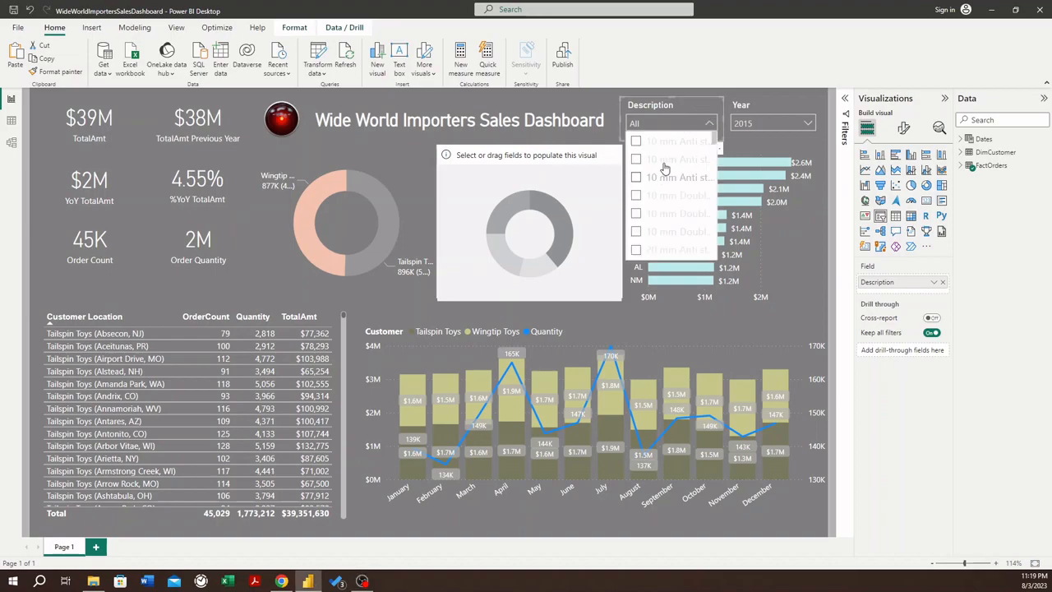
pyautogui.scroll(-2, 674, 189)
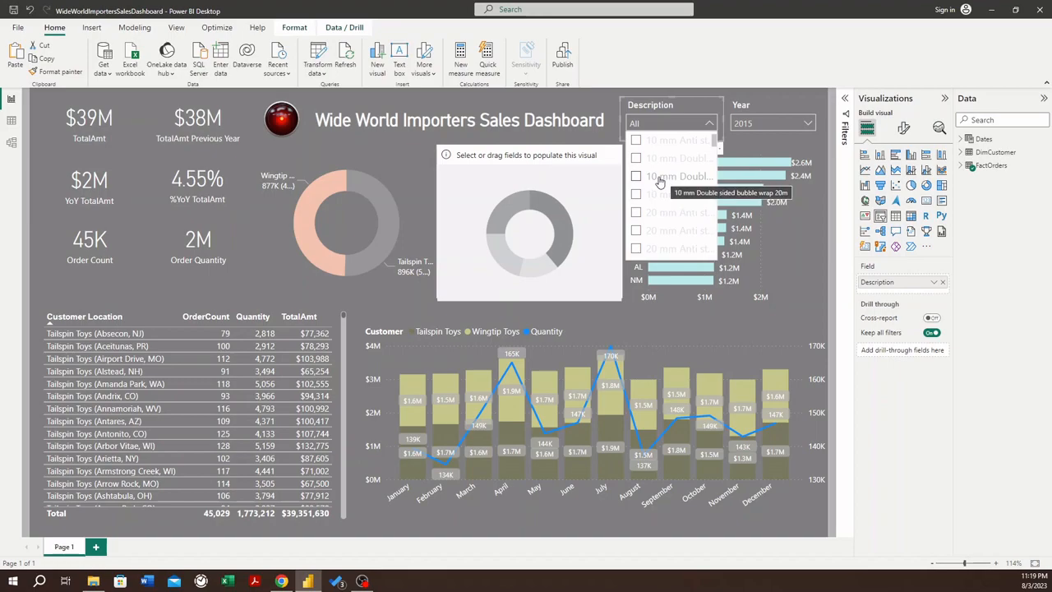
pyautogui.scroll(-2, 654, 207)
pyautogui.scroll(-1, 660, 211)
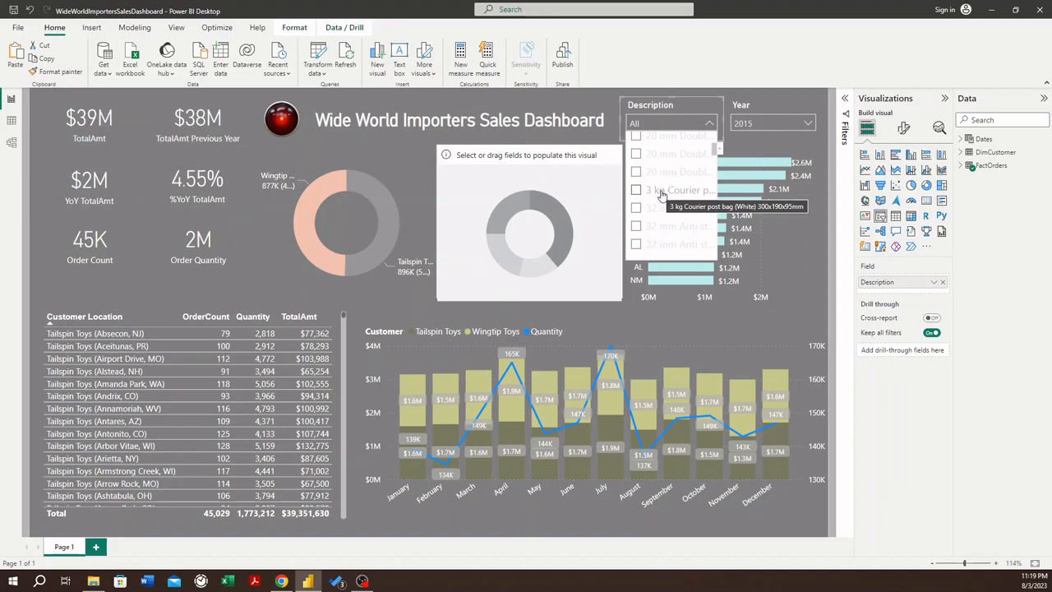
pyautogui.scroll(-1, 653, 204)
pyautogui.scroll(-2, 653, 206)
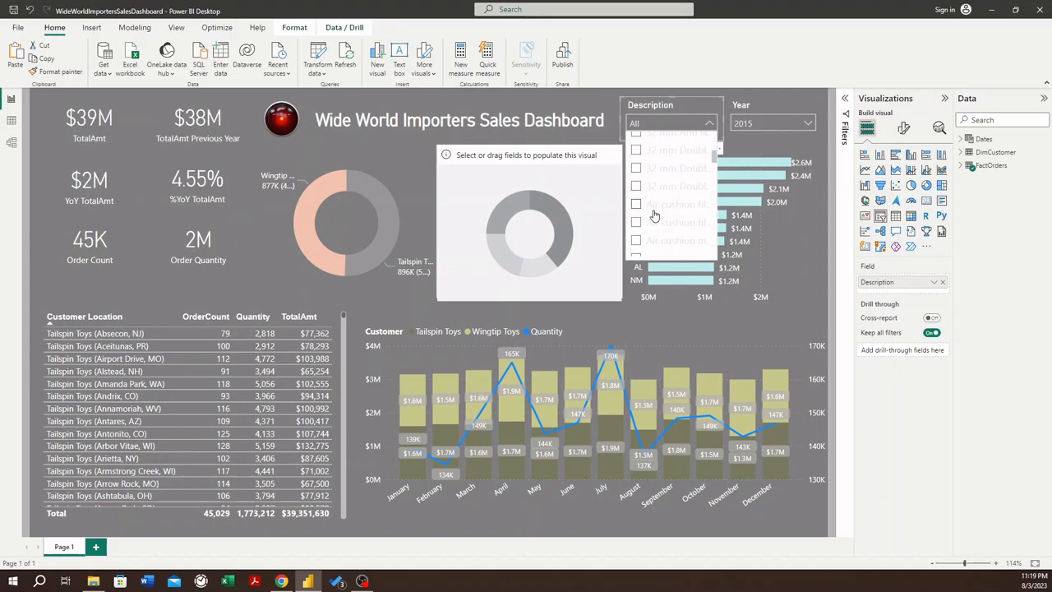
pyautogui.click(705, 124)
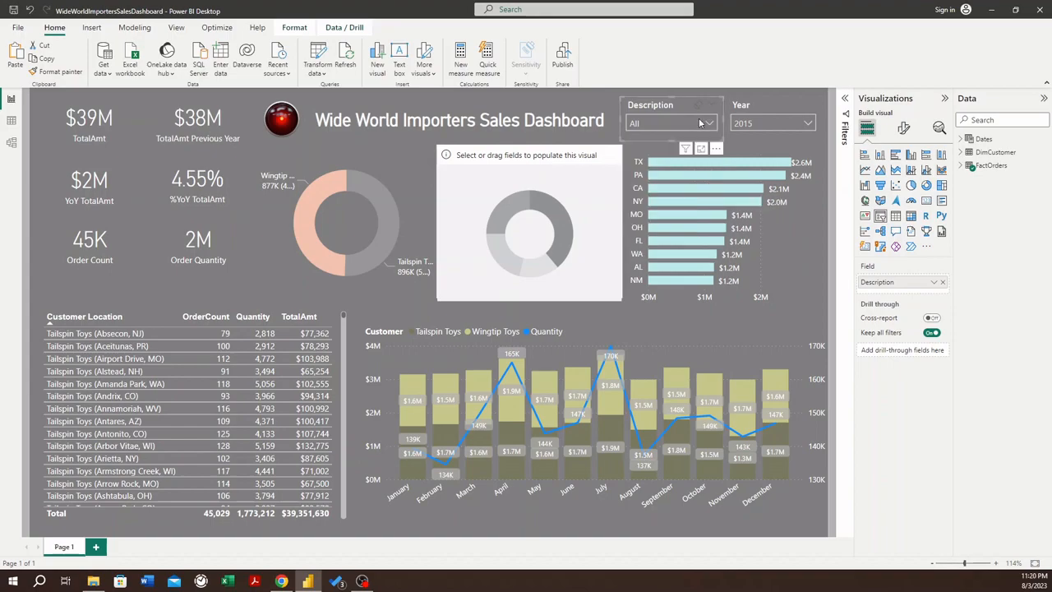
# Expand the FactOrders table to see its fields and recheck the Description slicer's list.
pyautogui.click(961, 166)
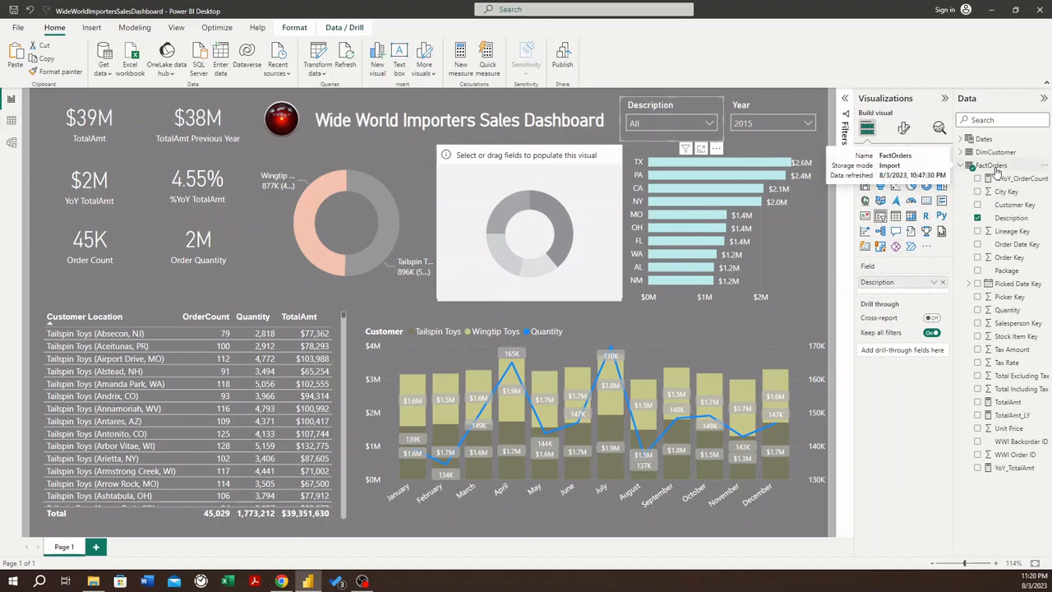
pyautogui.click(709, 126)
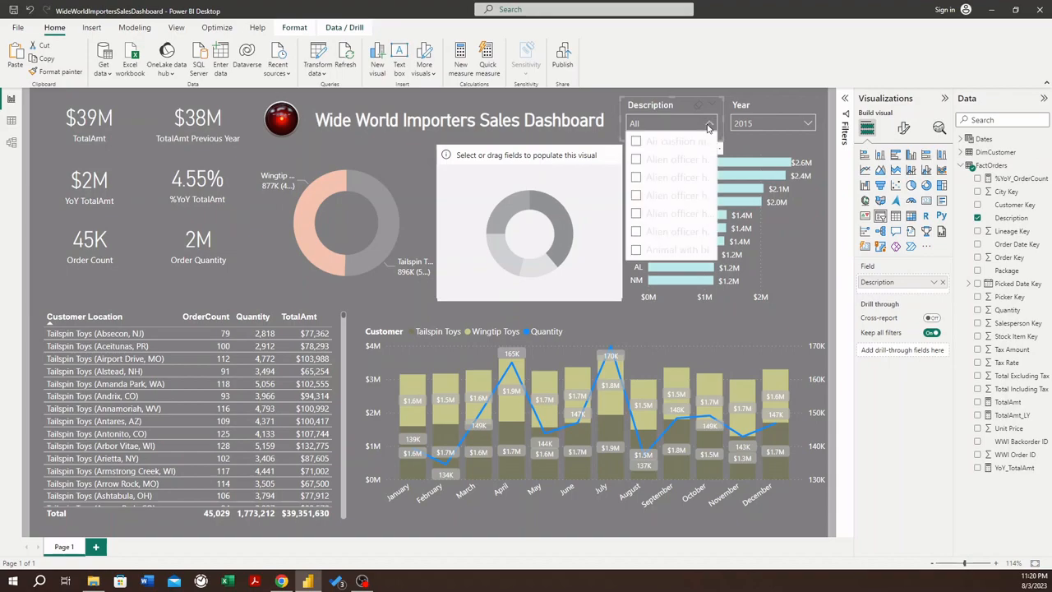
pyautogui.click(708, 127)
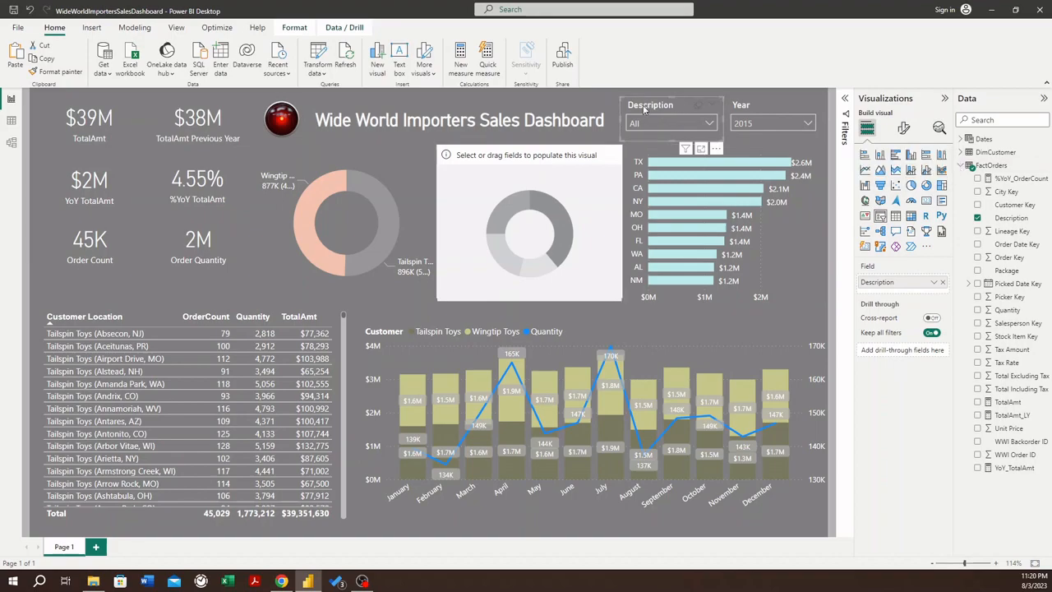
# Open the Power Query Editor to transform the data and display the FactOrders query.
pyautogui.rightClick(987, 169)
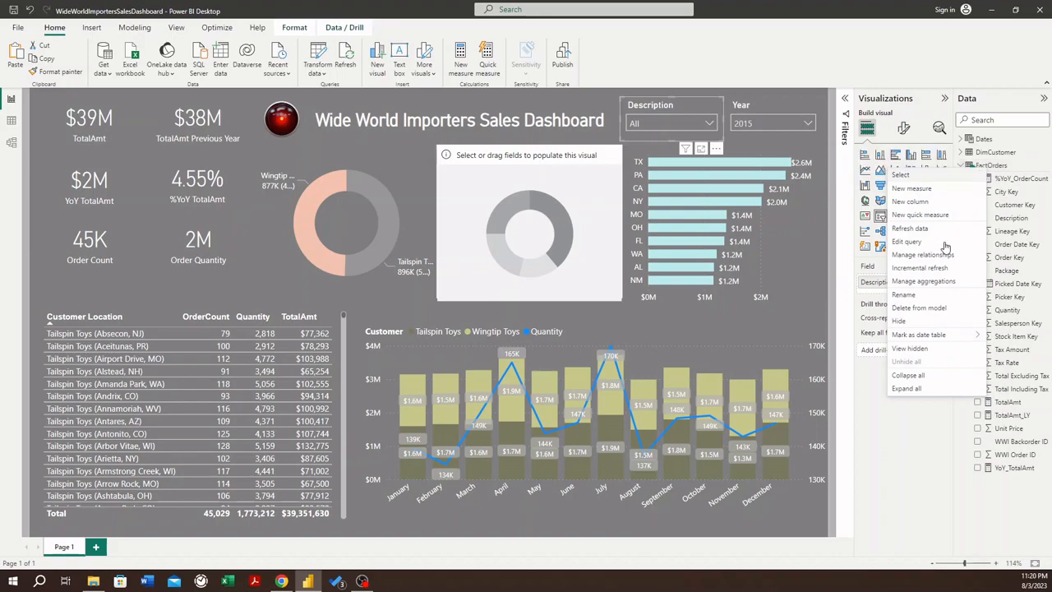
pyautogui.click(999, 167)
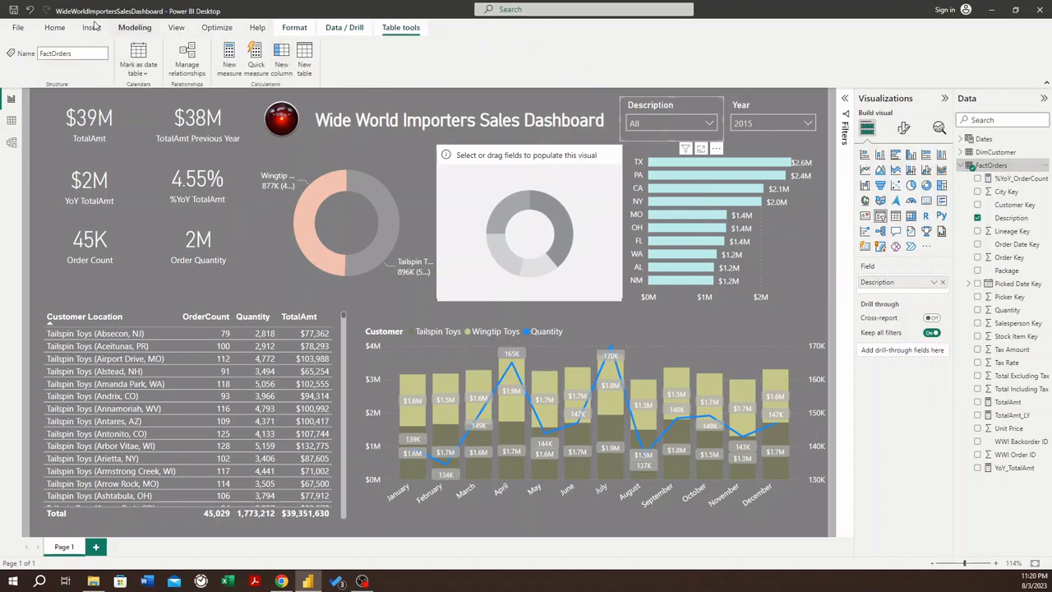
pyautogui.click(54, 27)
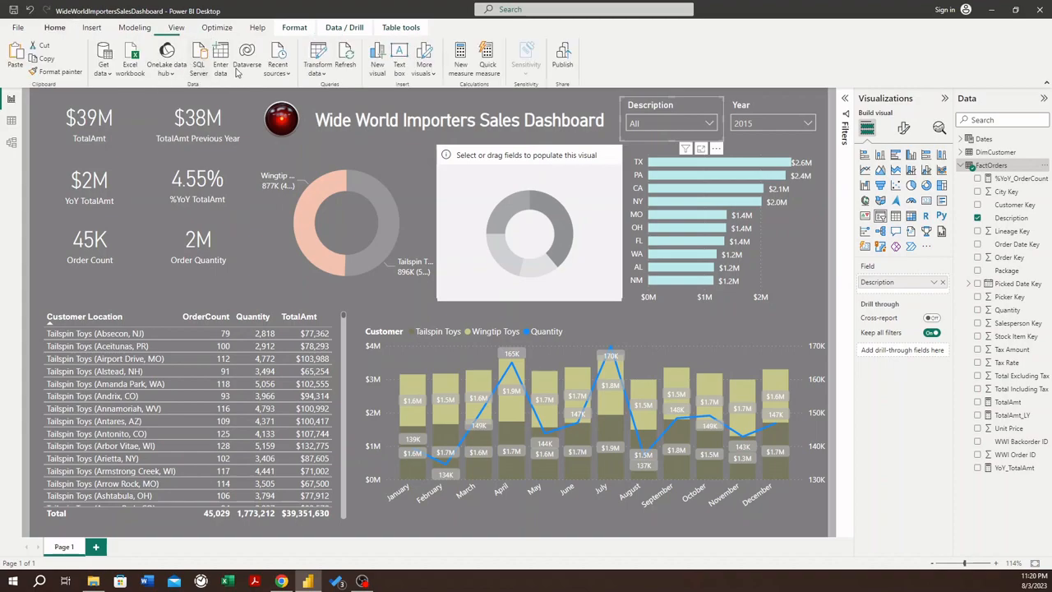
pyautogui.click(323, 54)
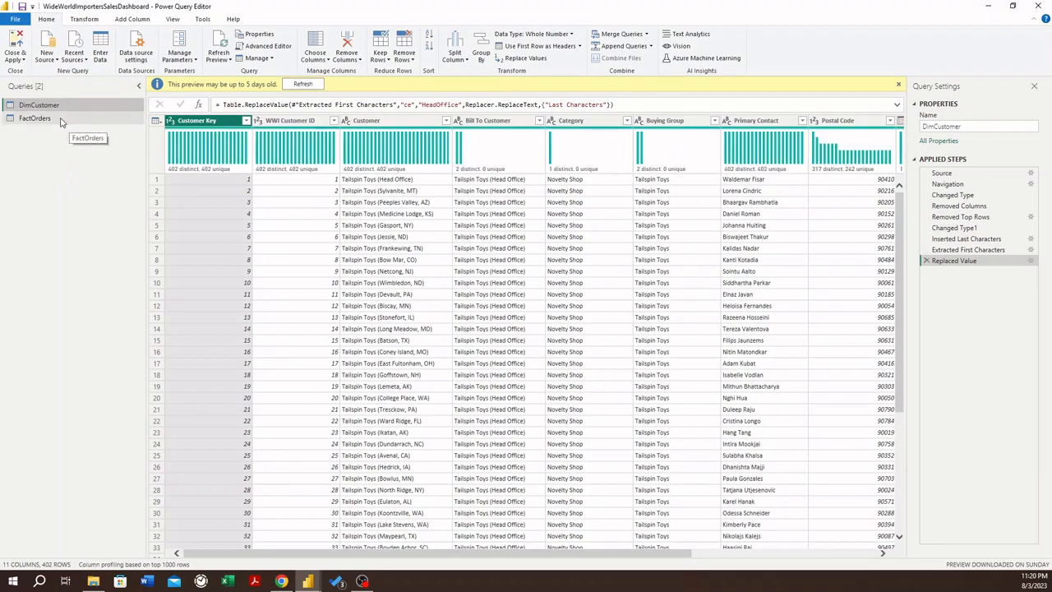
pyautogui.click(37, 118)
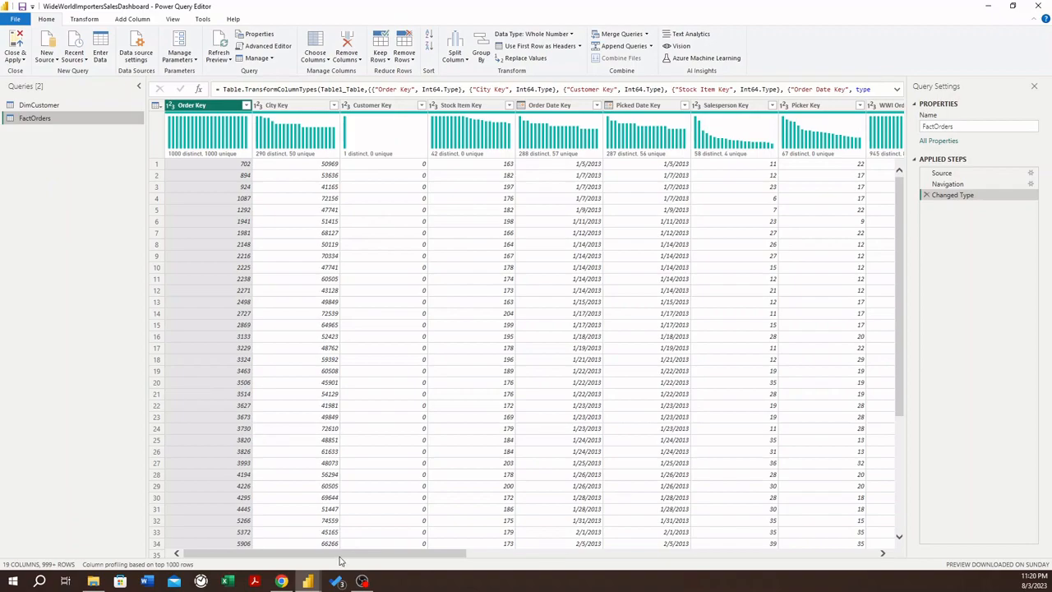
# Examine the values and filter list of the Description column in the FactOrders query.
pyautogui.moveTo(354, 556); pyautogui.dragTo(632, 556)
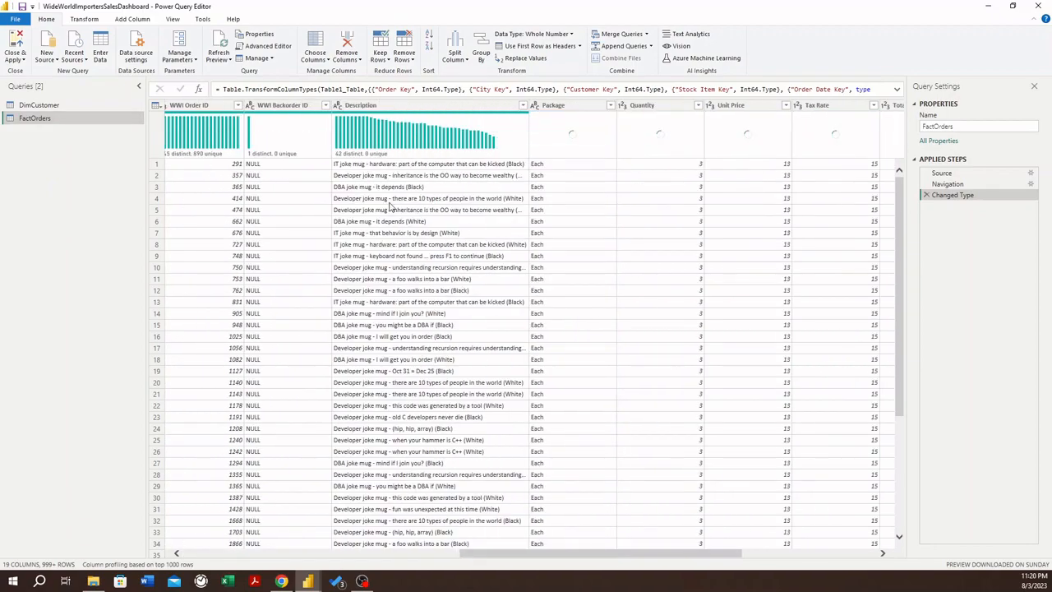
pyautogui.click(436, 109)
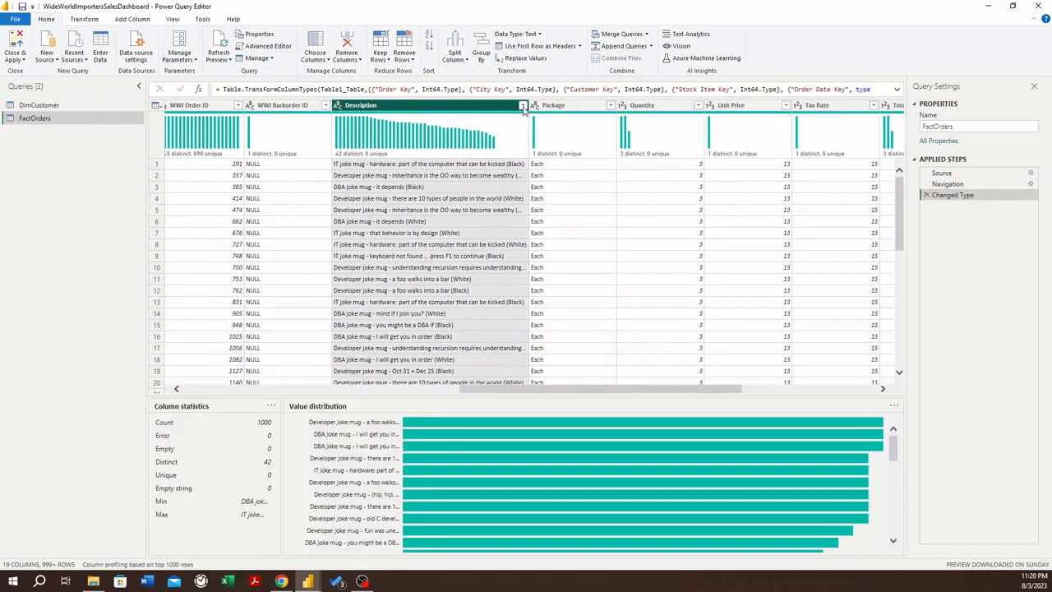
pyautogui.scroll(-10, 414, 194)
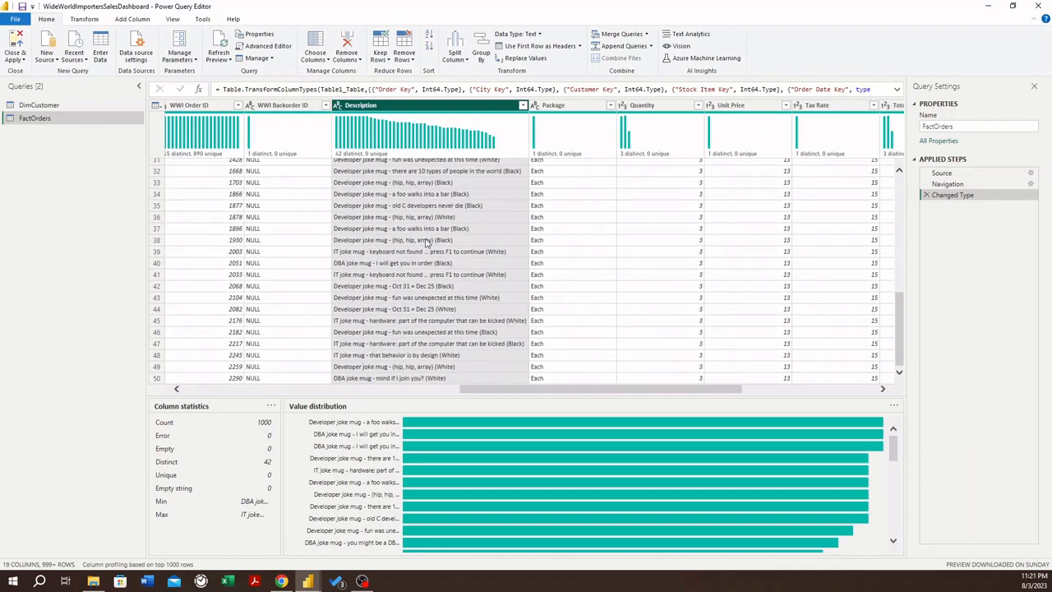
pyautogui.scroll(-1, 425, 240)
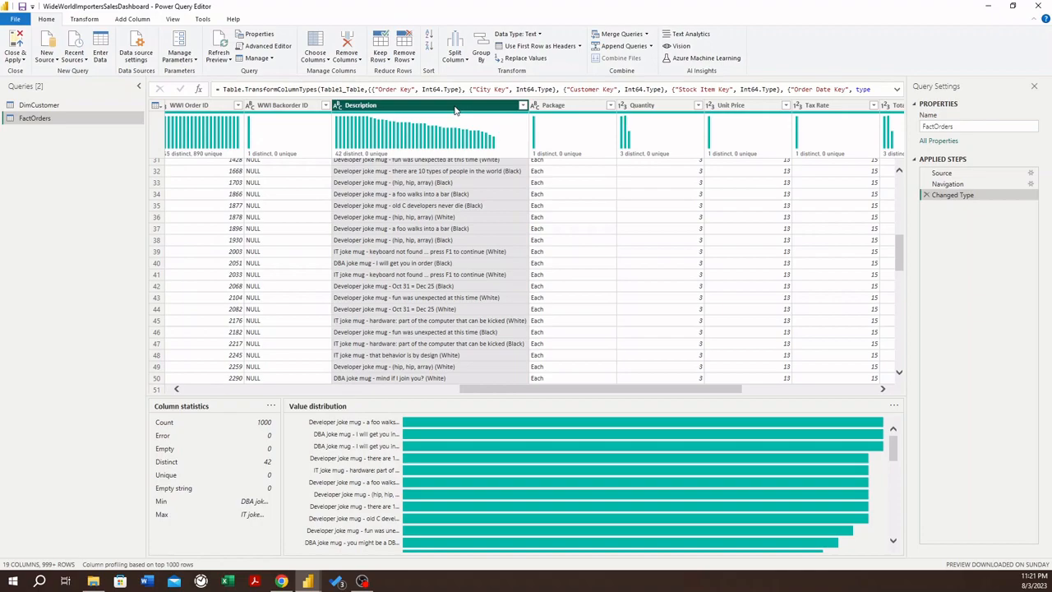
pyautogui.click(523, 107)
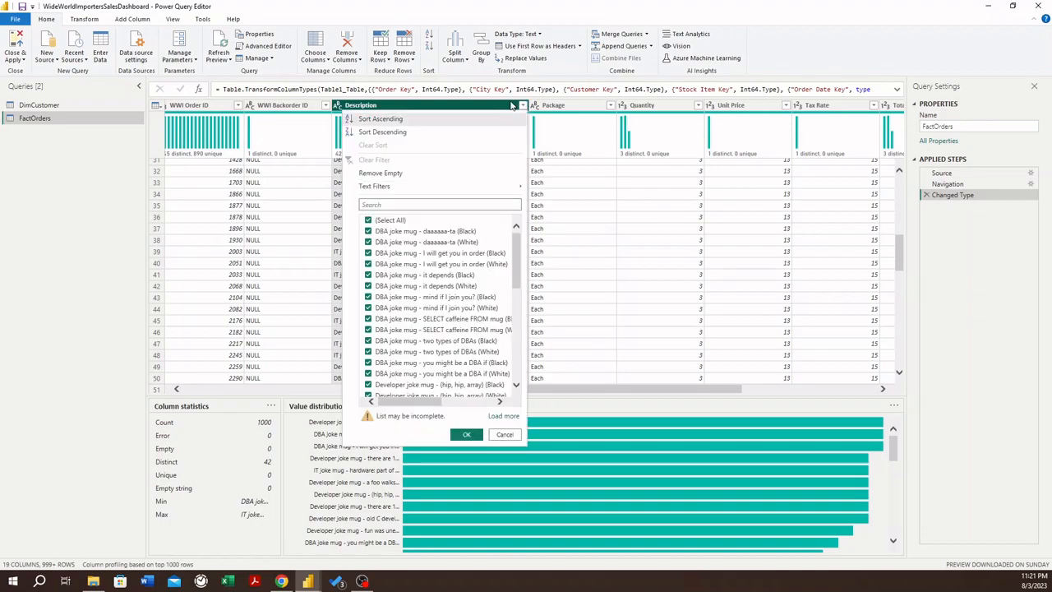
pyautogui.click(498, 105)
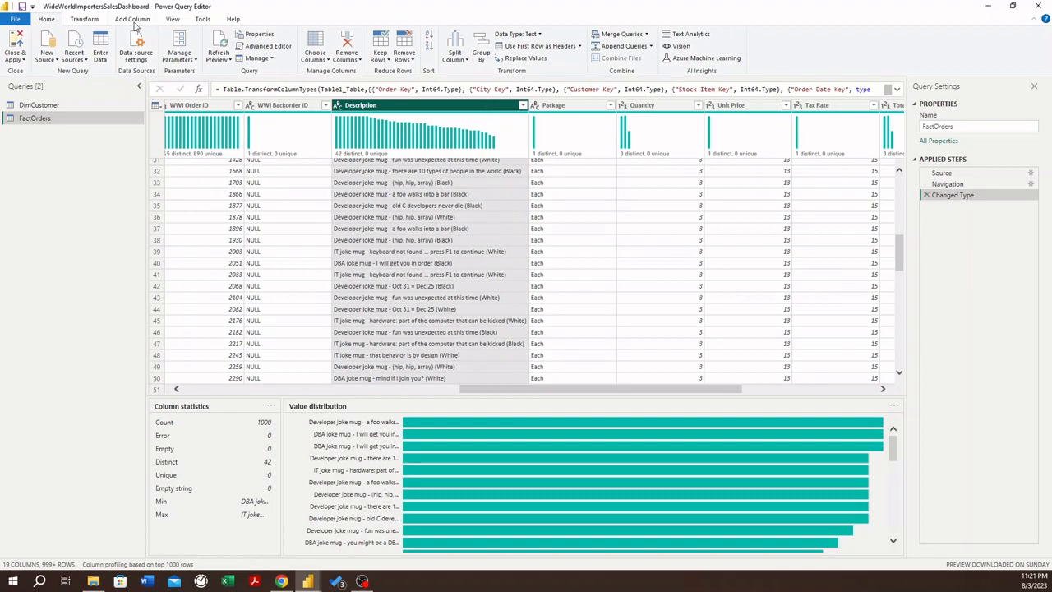
# Start a new conditional column in FactOrders and name it Product Category.
pyautogui.click(135, 20)
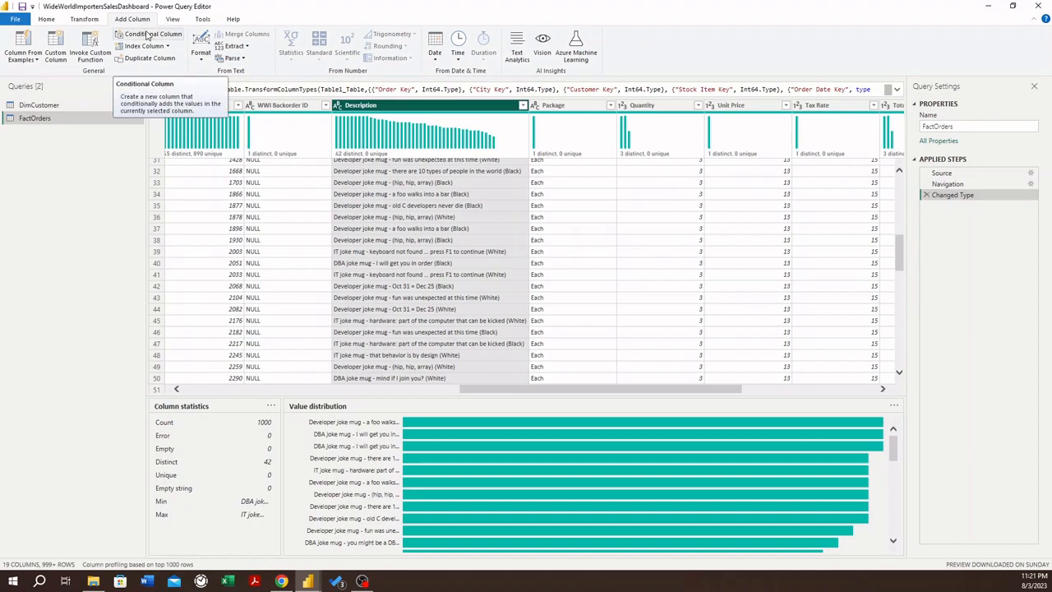
pyautogui.click(148, 36)
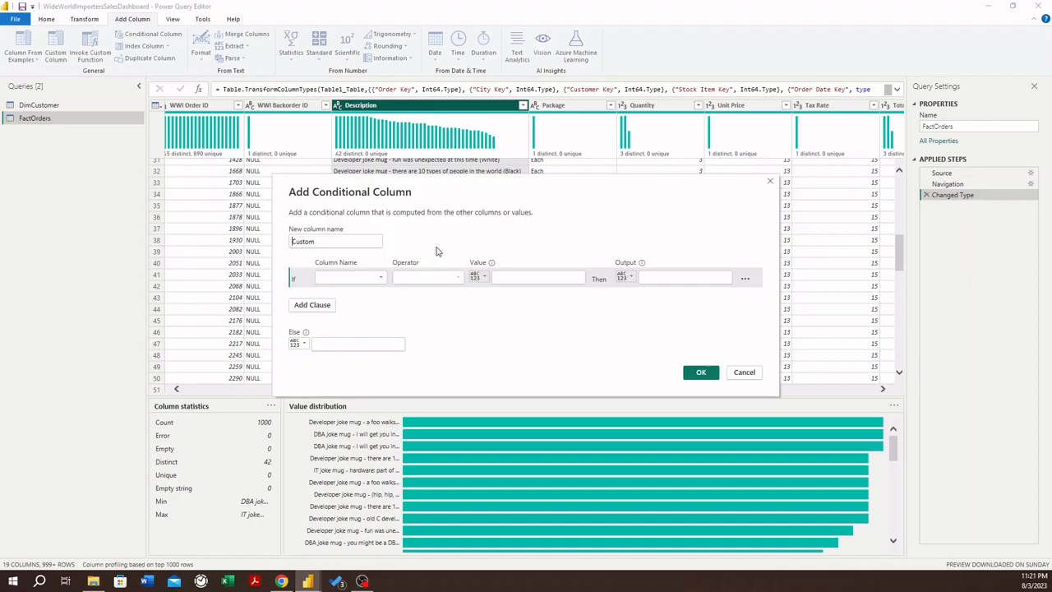
pyautogui.doubleClick(337, 241)
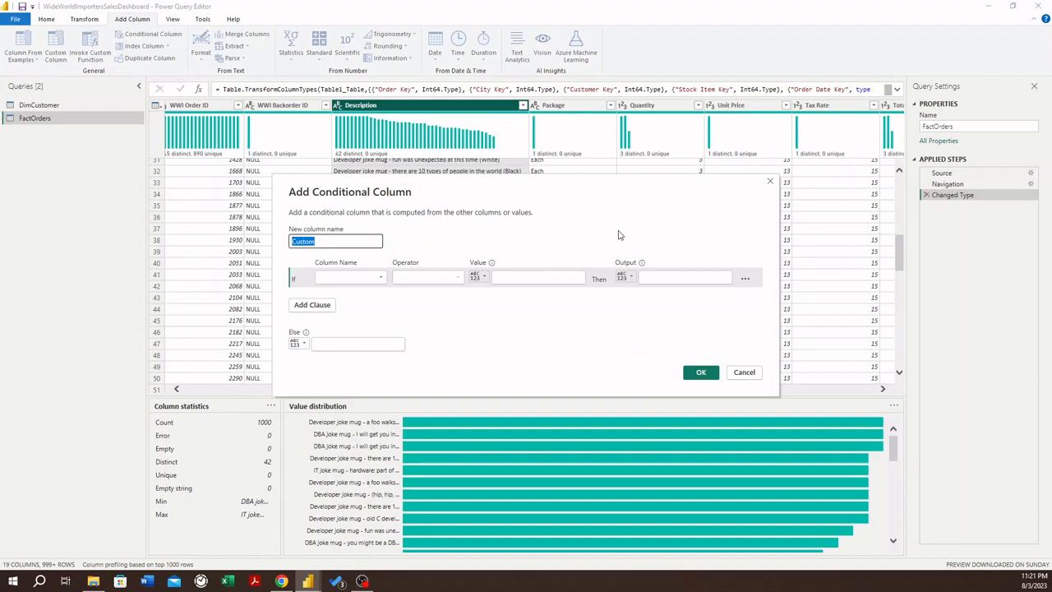
pyautogui.write('Prod')
# Define the first condition so that a Description containing "toy" outputs "Toy".
pyautogui.click(365, 279)
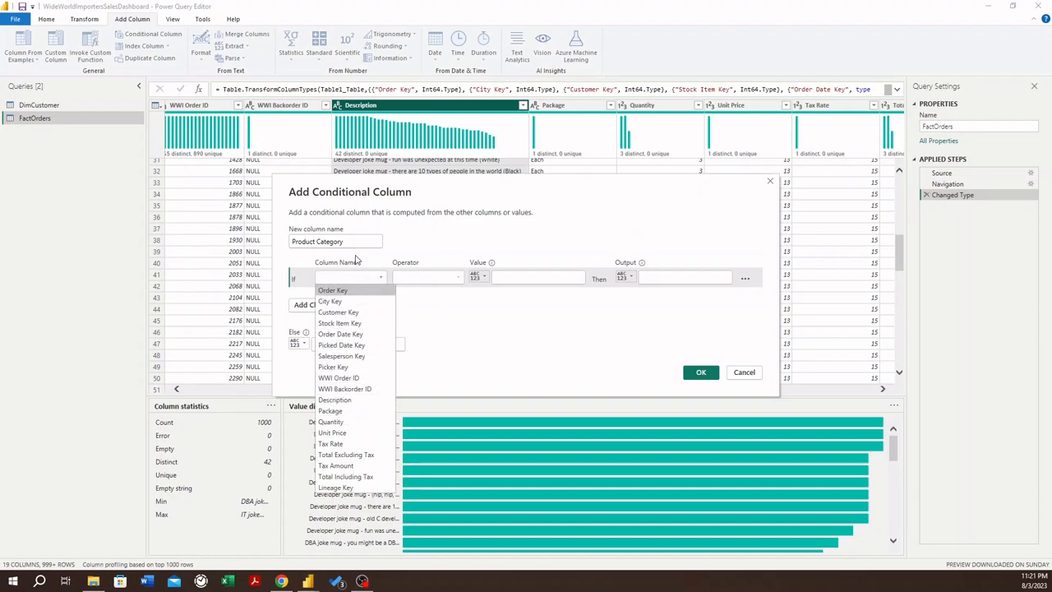
pyautogui.click(355, 261)
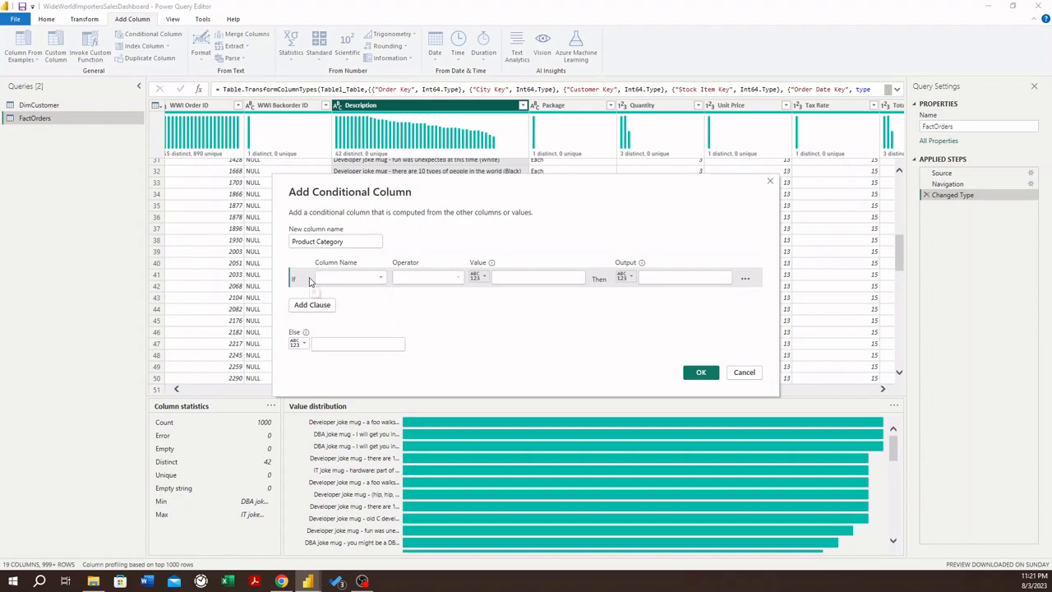
pyautogui.click(379, 279)
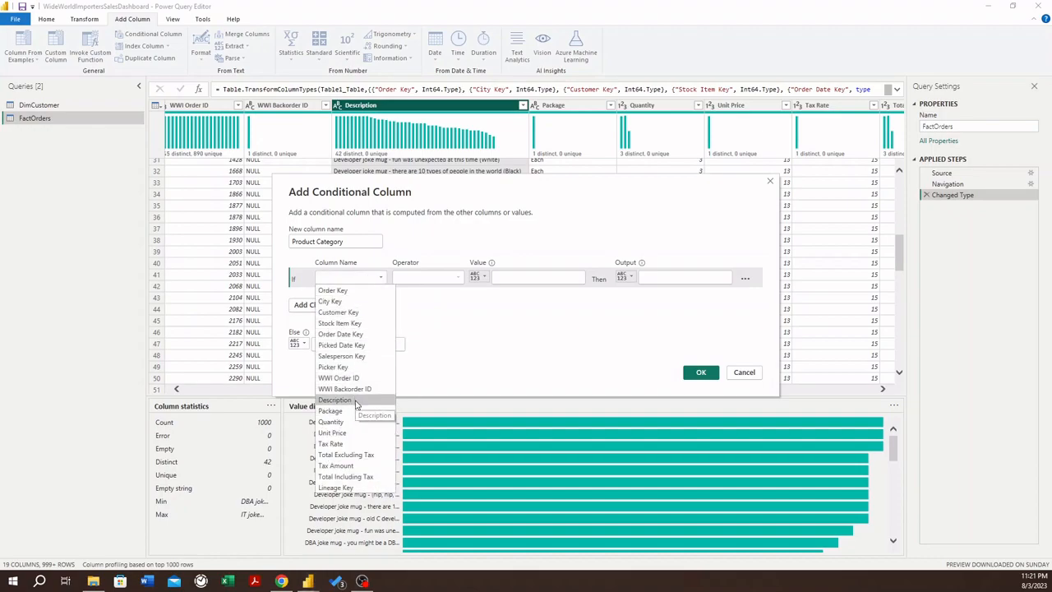
pyautogui.click(355, 401)
pyautogui.click(444, 280)
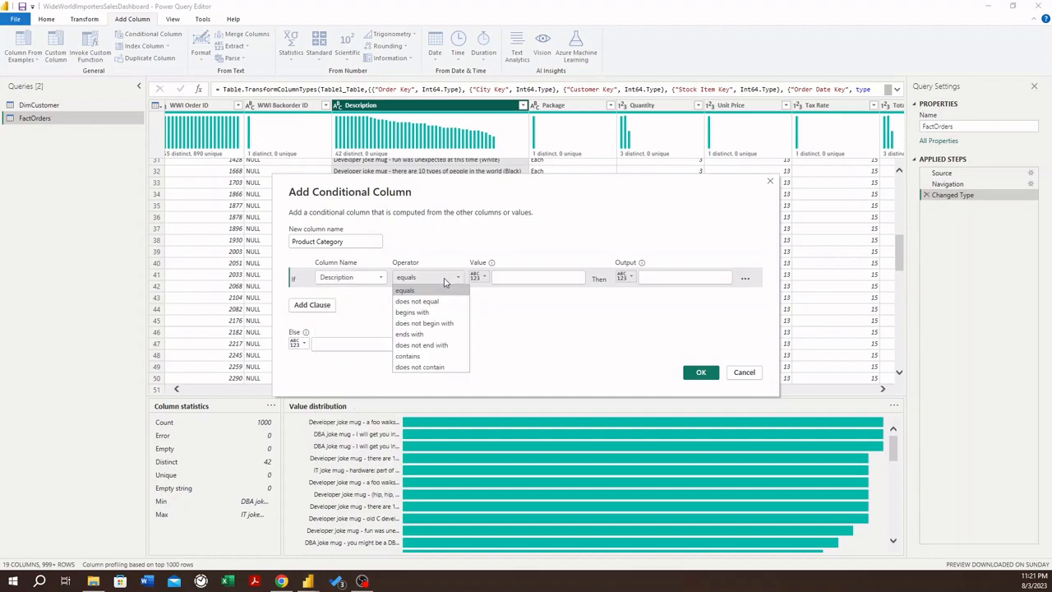
pyautogui.click(407, 356)
pyautogui.click(505, 278)
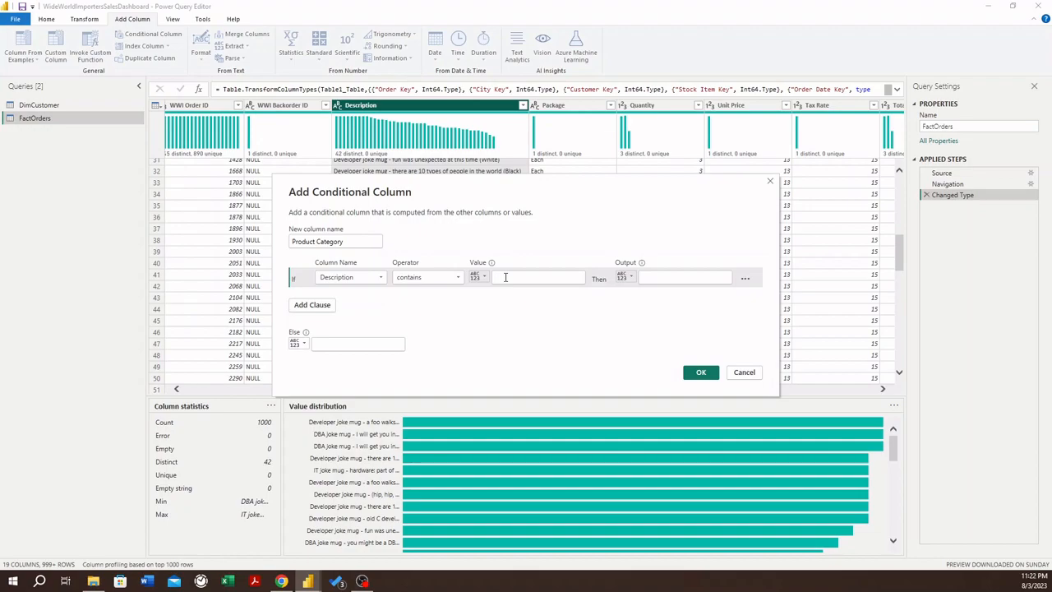
pyautogui.write('toy')
pyautogui.press('Tab')
pyautogui.press('Tab')
pyautogui.write('Toy')
# Add a second clause so that a Description containing "shirt" outputs "Apparel".
pyautogui.click(314, 305)
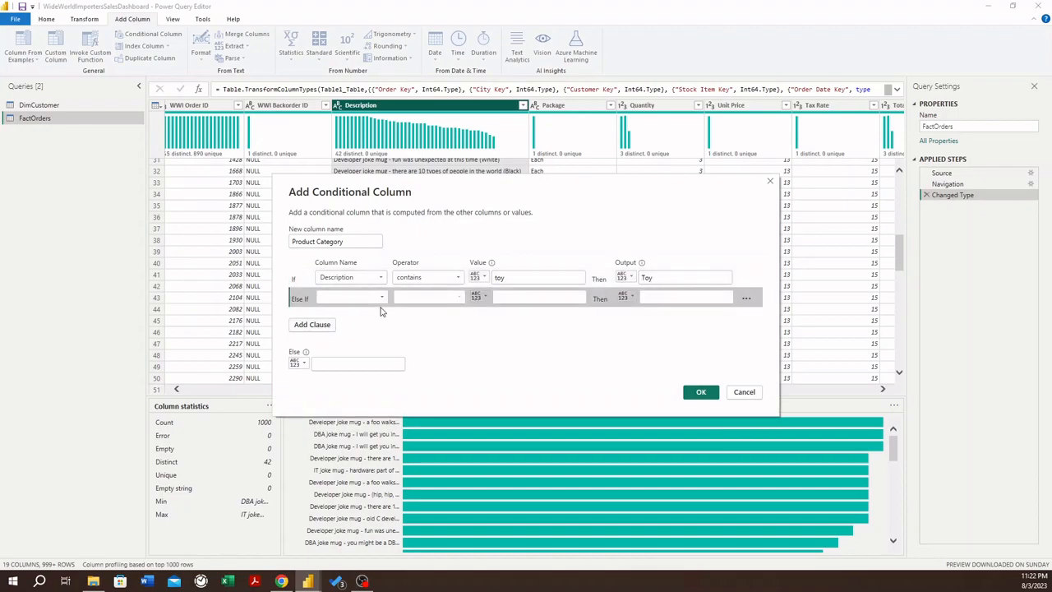
pyautogui.click(354, 299)
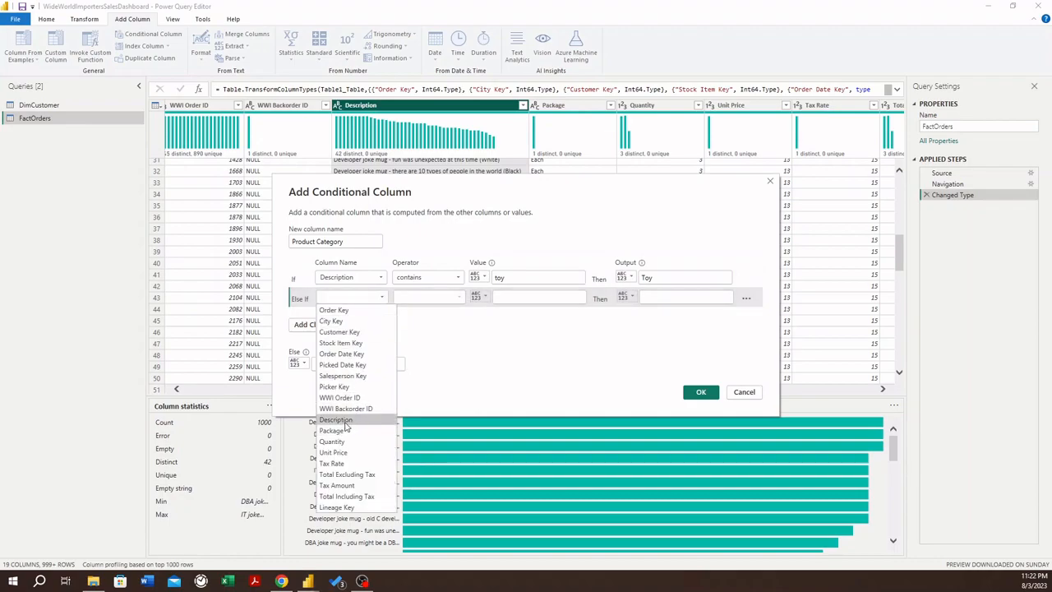
pyautogui.click(361, 421)
pyautogui.click(423, 298)
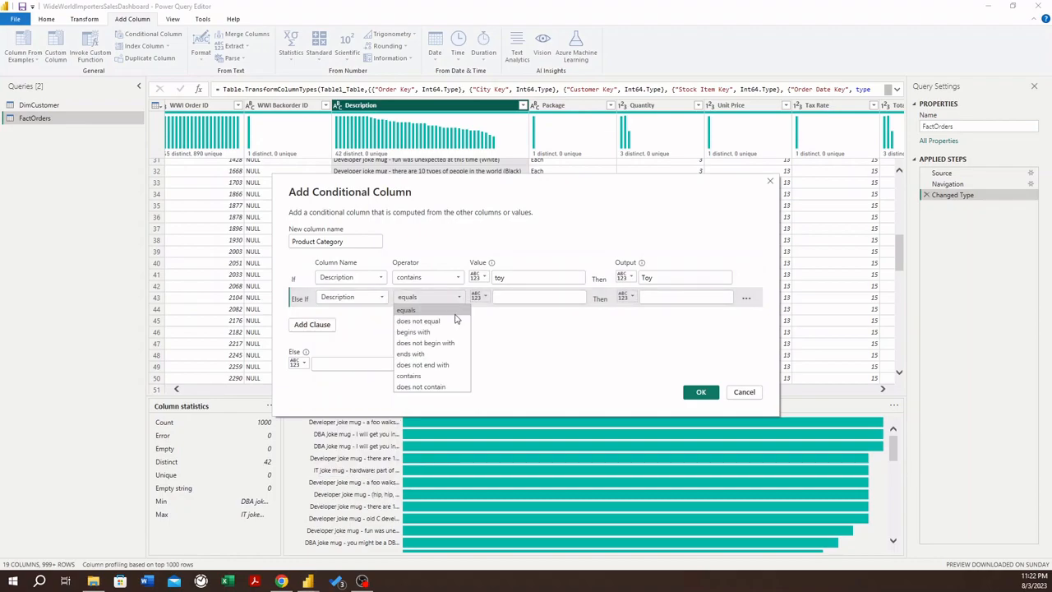
pyautogui.click(433, 379)
pyautogui.click(537, 297)
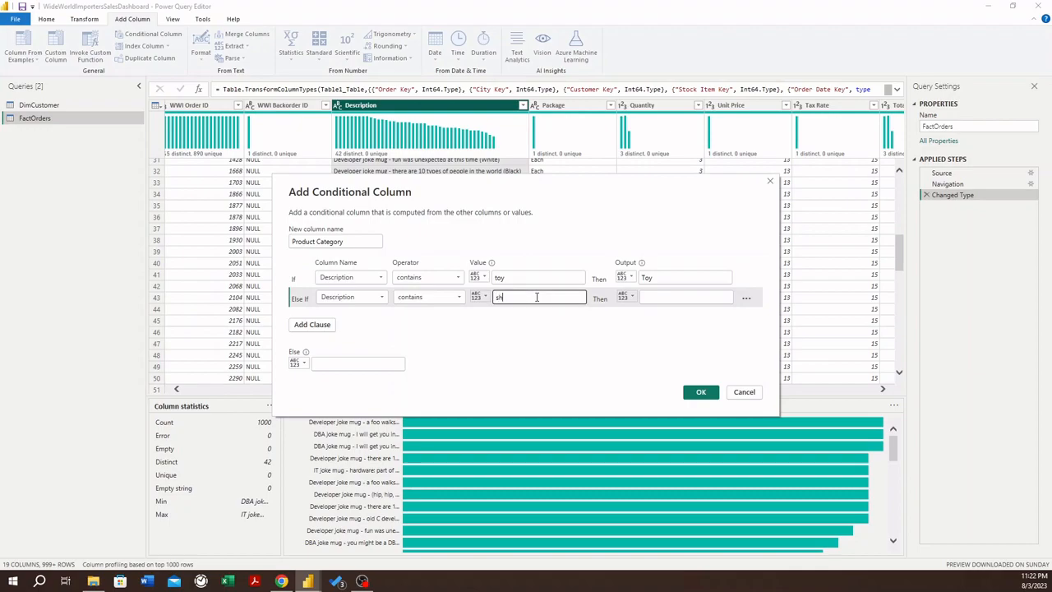
pyautogui.write('shirt')
pyautogui.press('Tab')
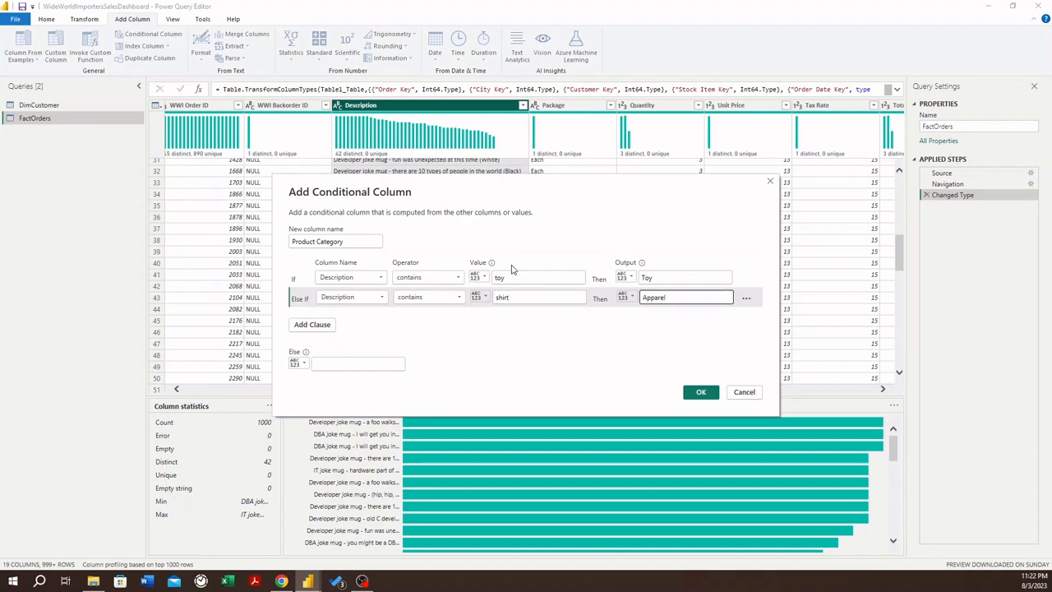
# Add a third clause so that a Description containing "jacket" outputs "Apparel".
pyautogui.click(300, 327)
pyautogui.click(361, 317)
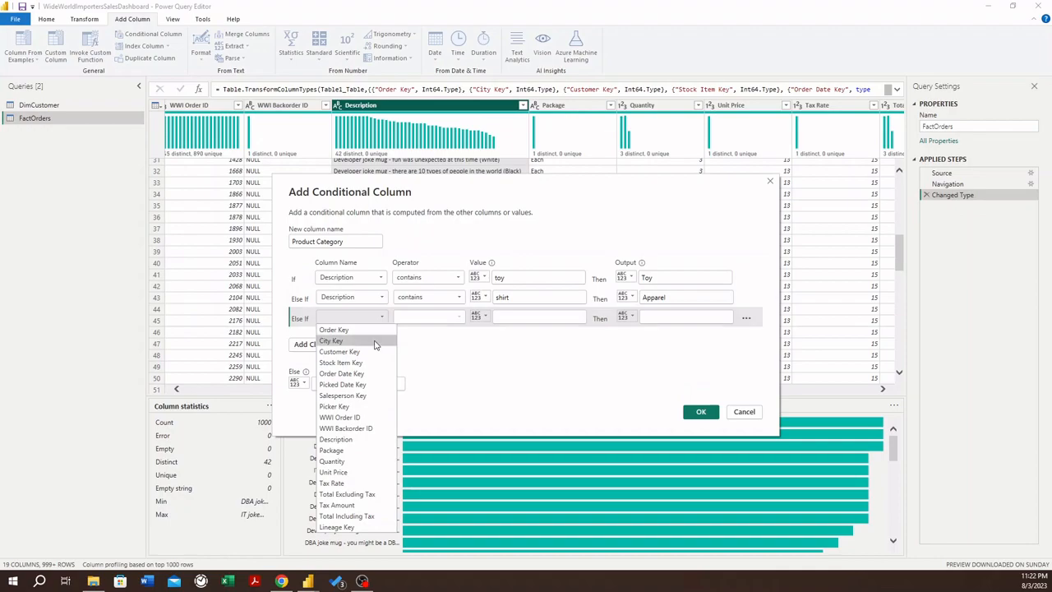
pyautogui.click(337, 439)
pyautogui.click(436, 317)
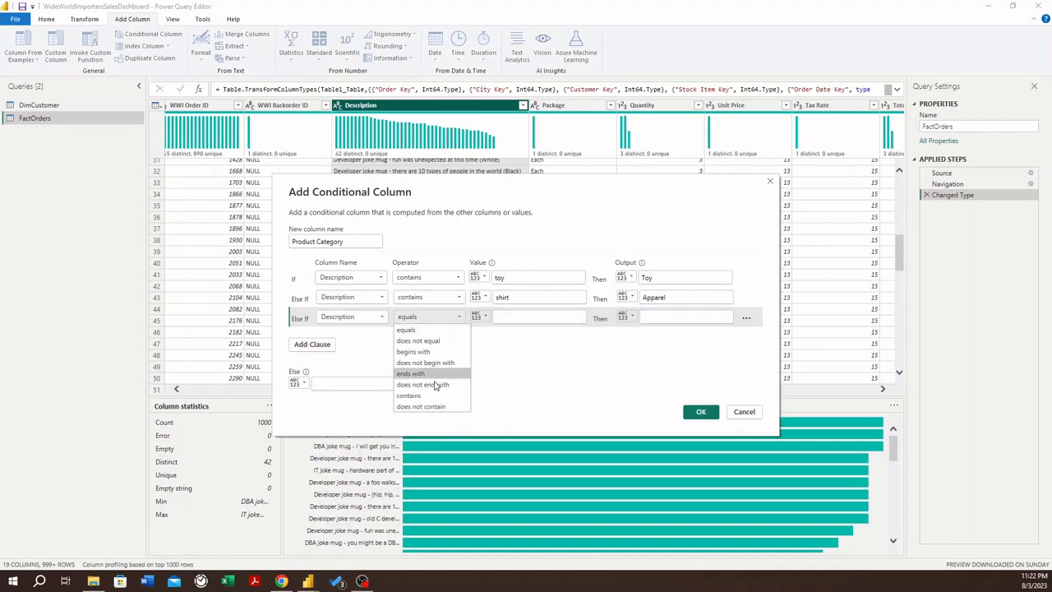
pyautogui.click(433, 396)
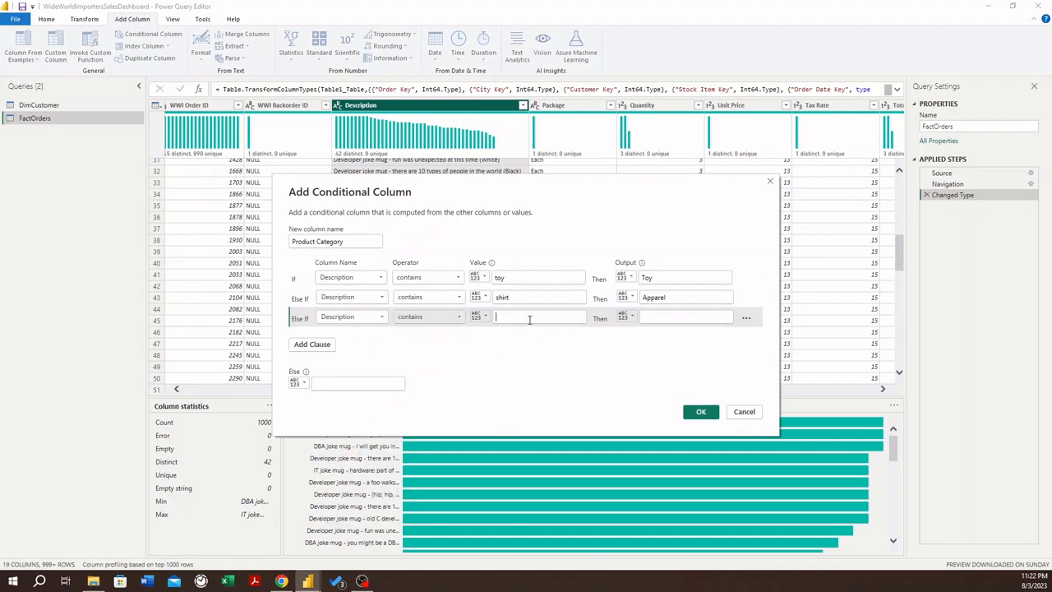
pyautogui.click(529, 319)
pyautogui.write('jack')
pyautogui.press('Tab')
pyautogui.press('Tab')
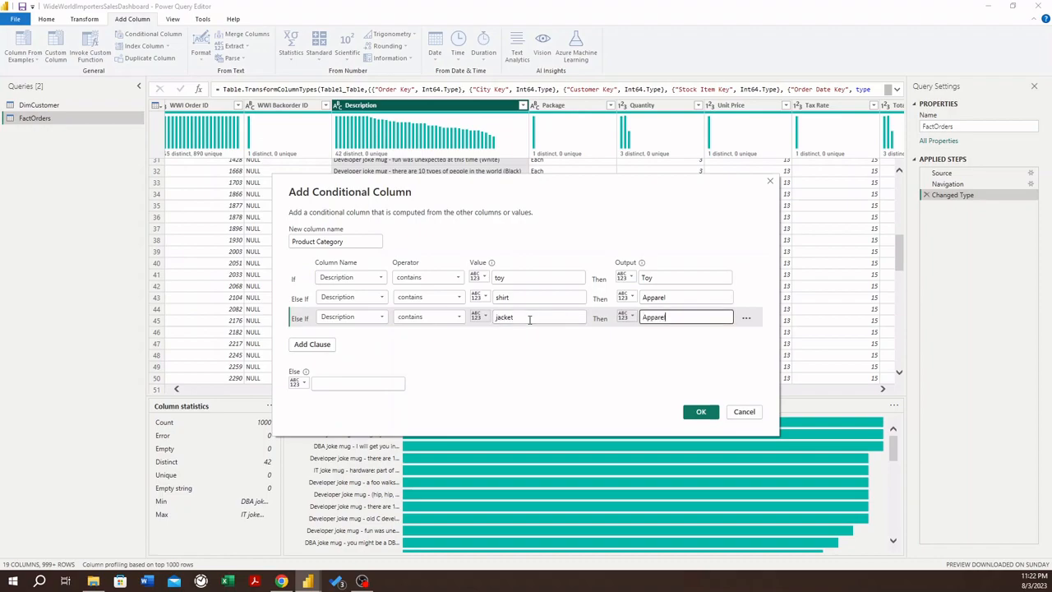
# Add a fourth clause so that a Description containing "hoodie" outputs "Apparel".
pyautogui.click(313, 345)
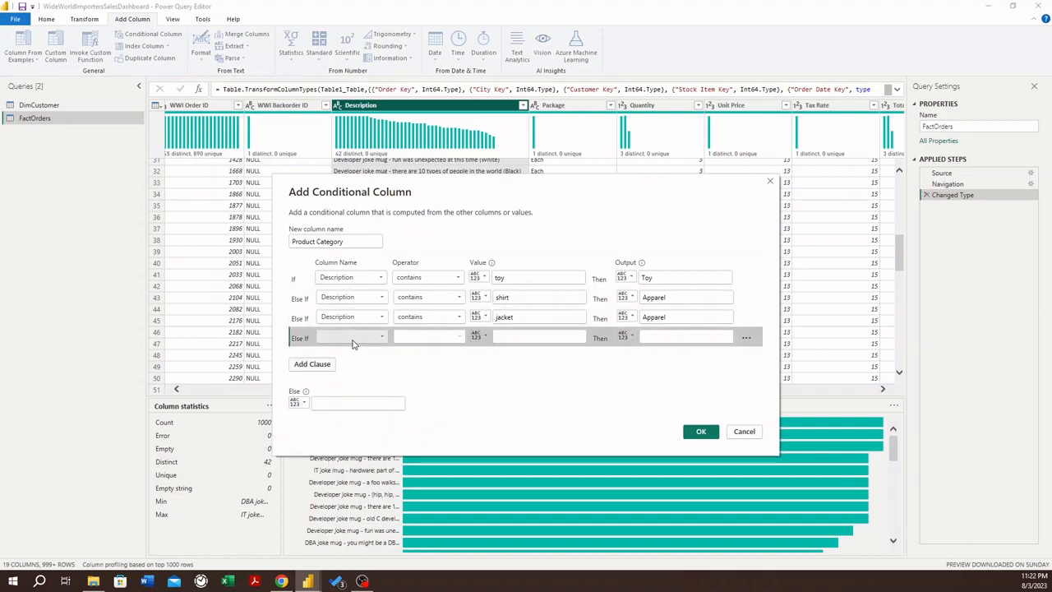
pyautogui.click(358, 338)
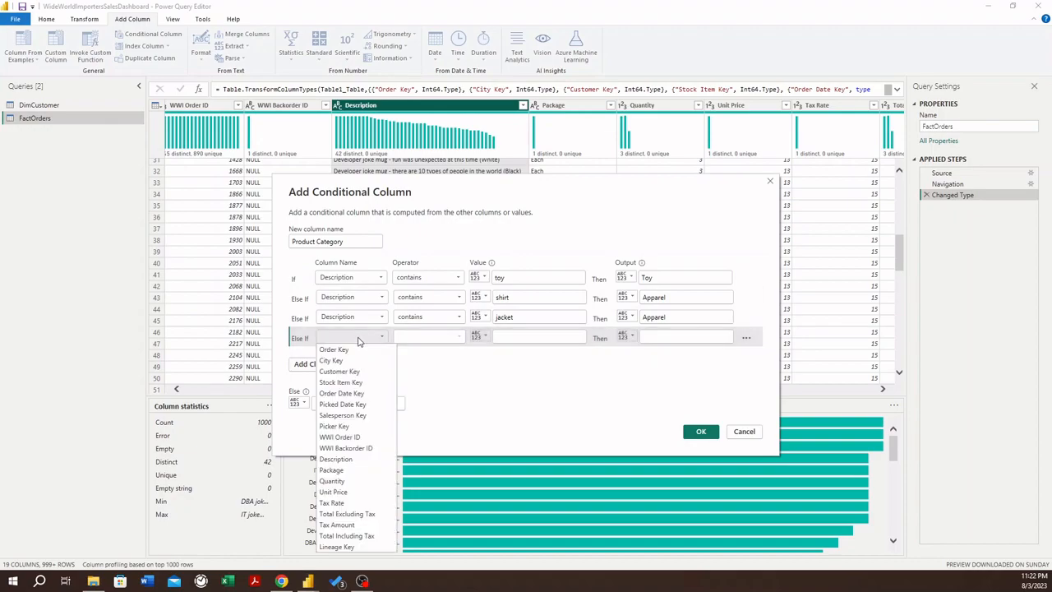
pyautogui.click(354, 459)
pyautogui.click(441, 336)
pyautogui.click(423, 402)
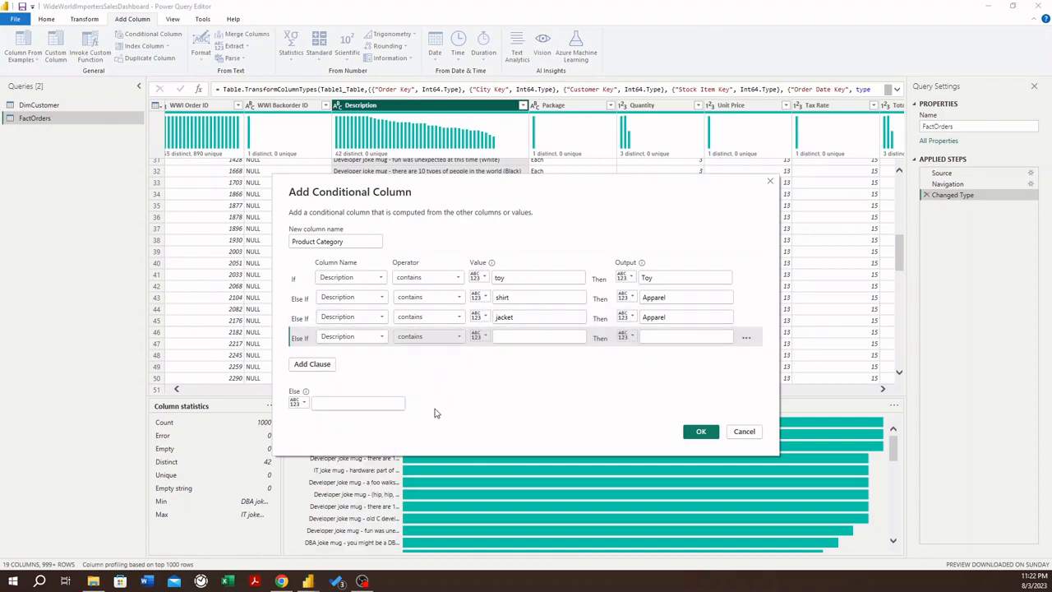
pyautogui.click(510, 335)
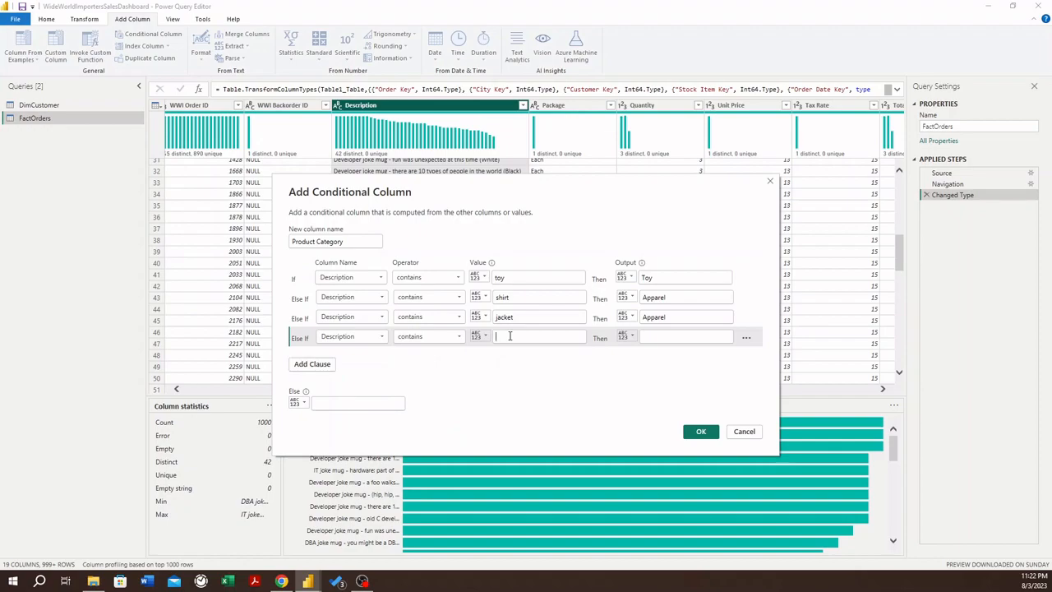
pyautogui.write('hoodie')
pyautogui.press('Tab')
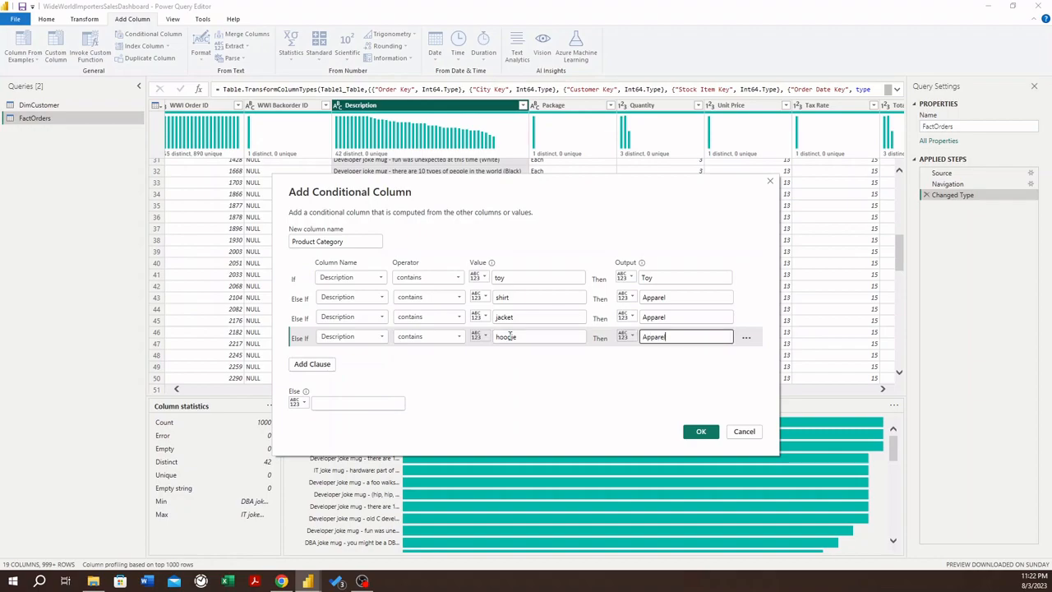
# Add a fifth clause so that a Description containing "socks" outputs "Apparel".
pyautogui.click(301, 368)
pyautogui.click(359, 357)
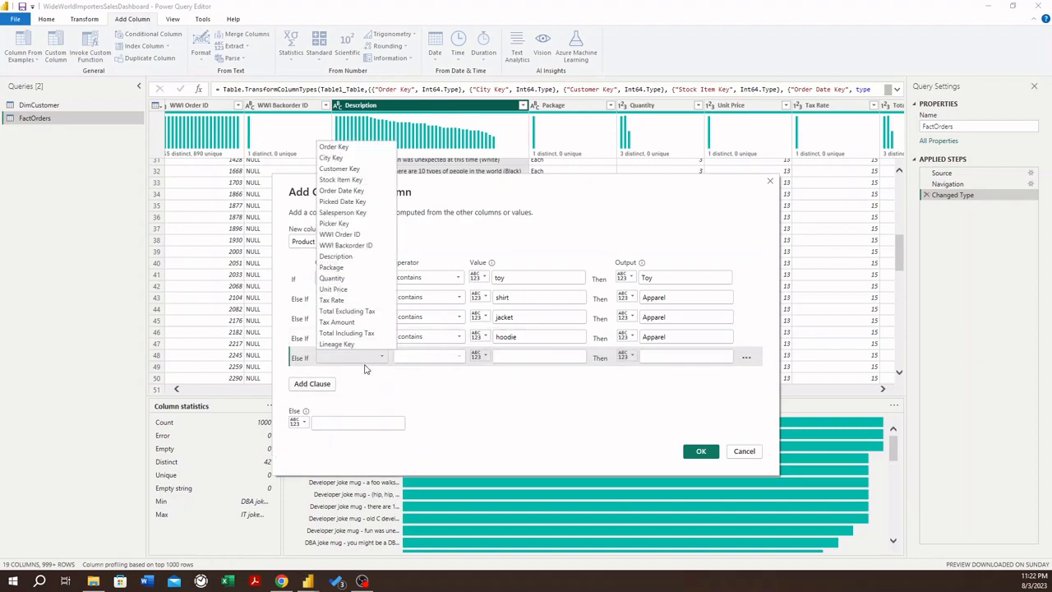
pyautogui.click(335, 255)
pyautogui.click(429, 356)
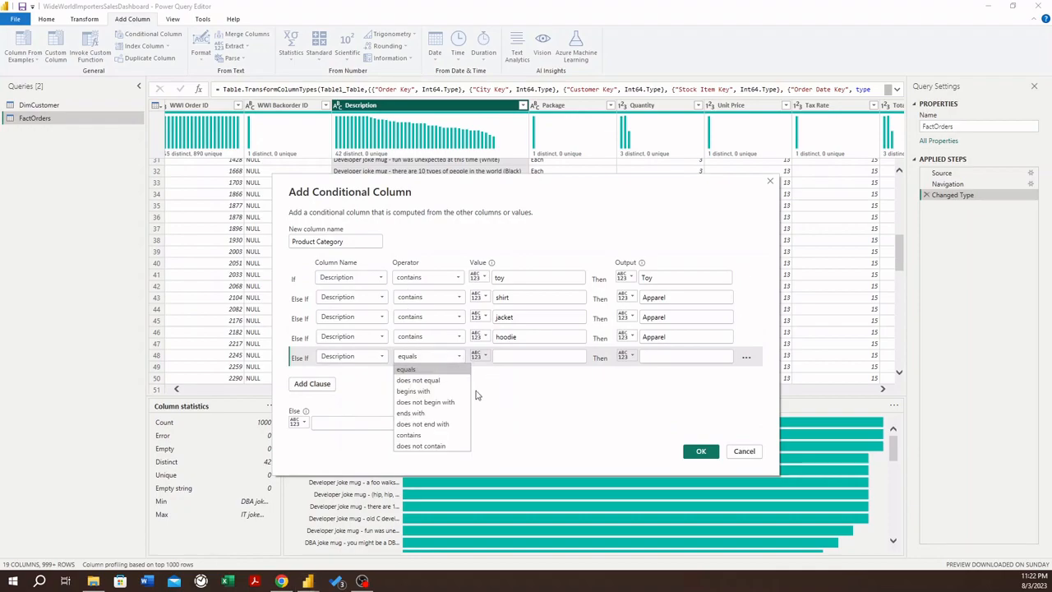
pyautogui.click(411, 434)
pyautogui.click(542, 355)
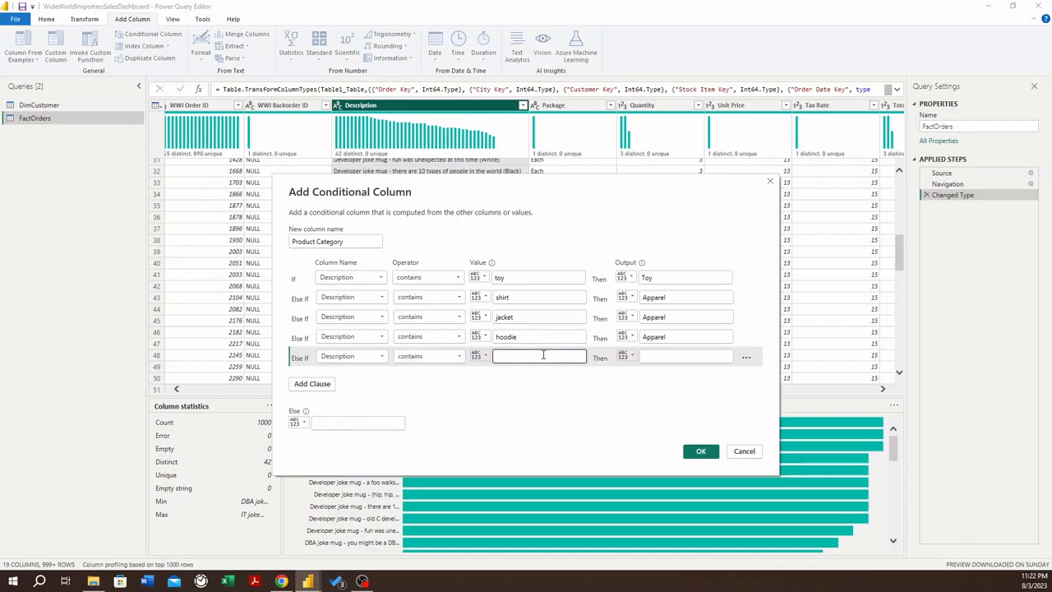
pyautogui.press('Tab')
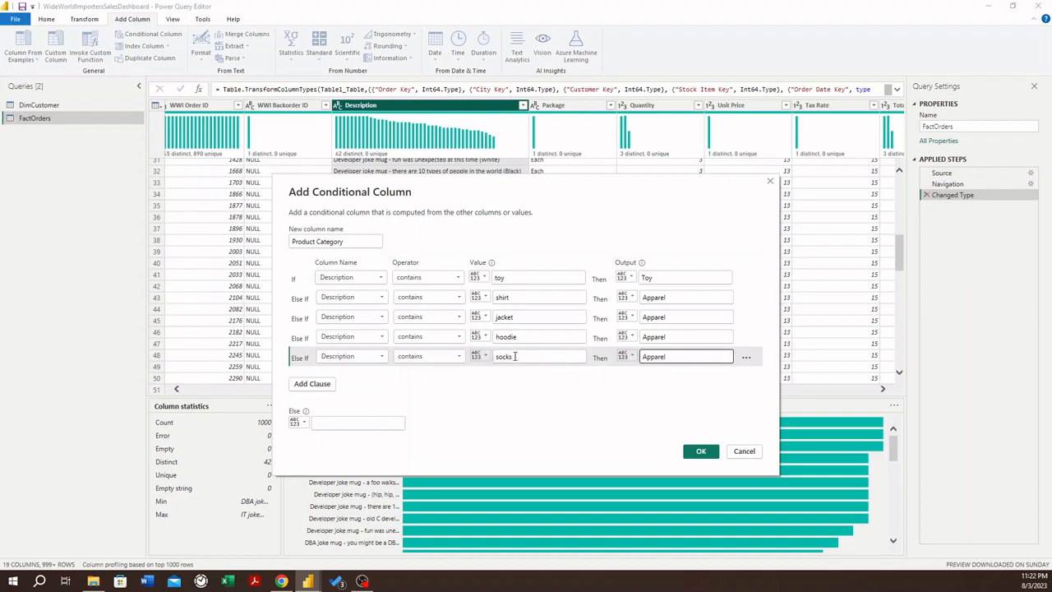
# Add a sixth clause so that a Description containing "car" outputs "Toy".
pyautogui.click(312, 384)
pyautogui.click(369, 373)
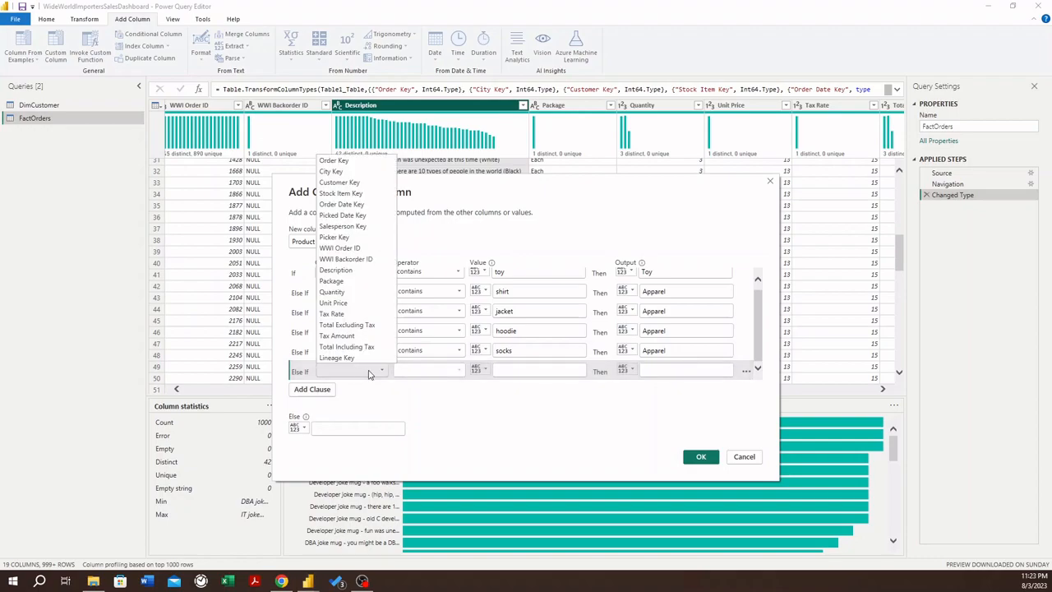
pyautogui.click(335, 269)
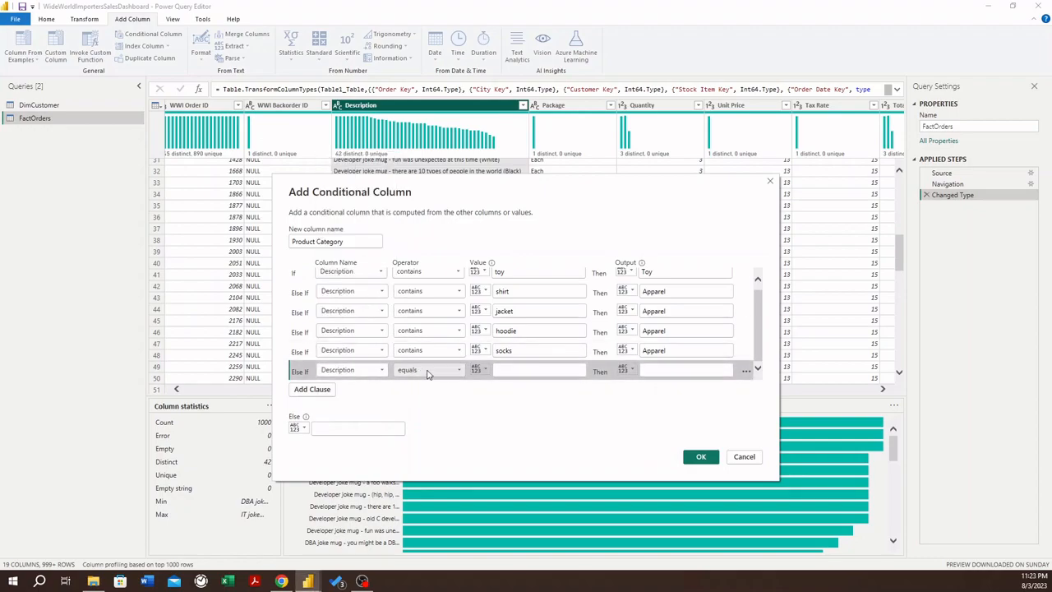
pyautogui.click(427, 374)
pyautogui.click(427, 451)
pyautogui.click(538, 372)
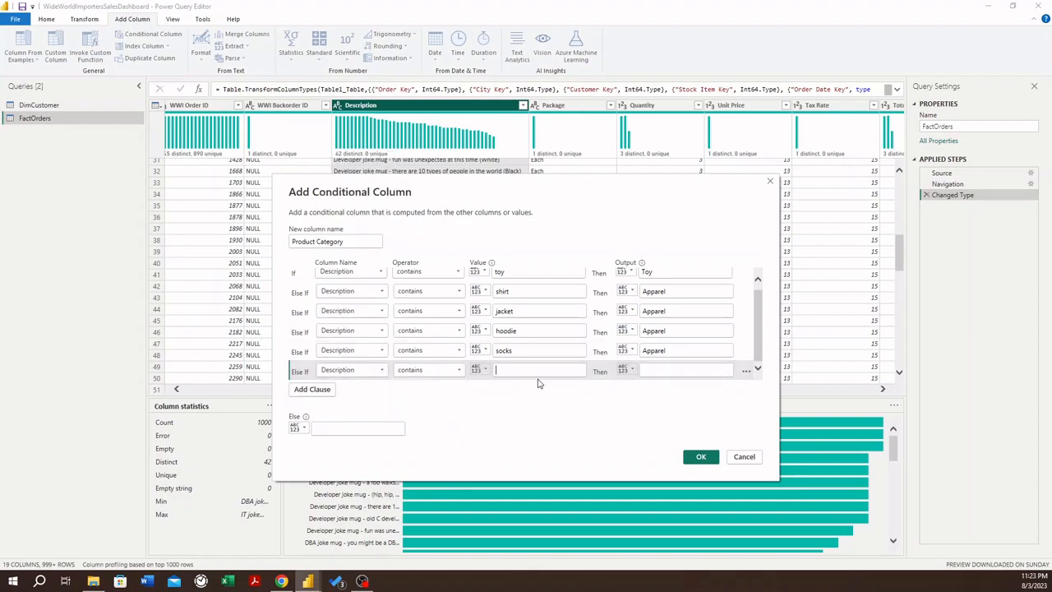
pyautogui.write('car')
pyautogui.press('Tab')
# Add a seventh clause so that a Description containing "slipper" outputs "Footwear".
pyautogui.click(312, 389)
pyautogui.click(355, 374)
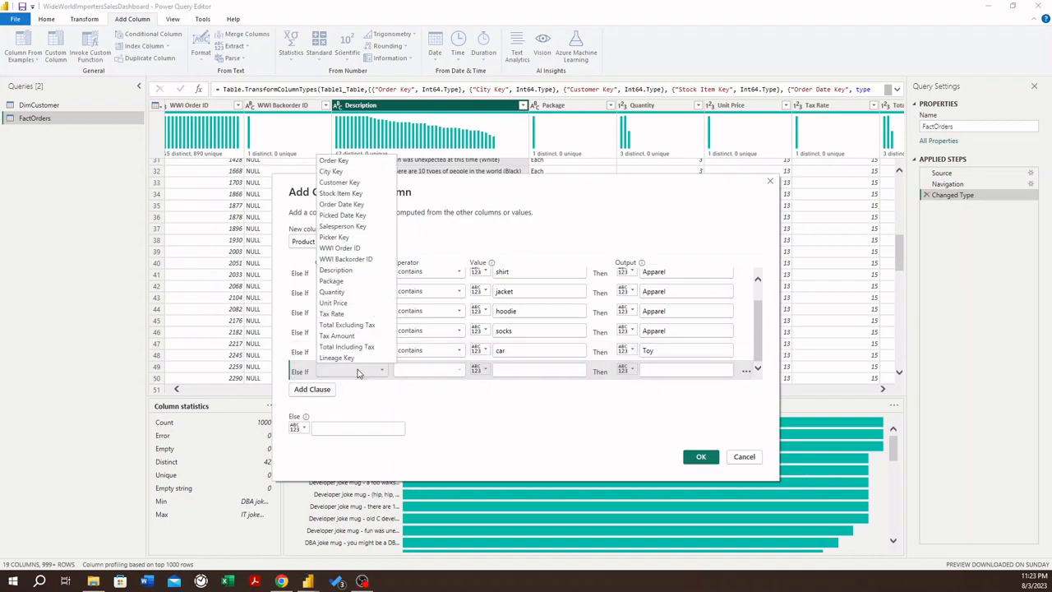
pyautogui.click(381, 282)
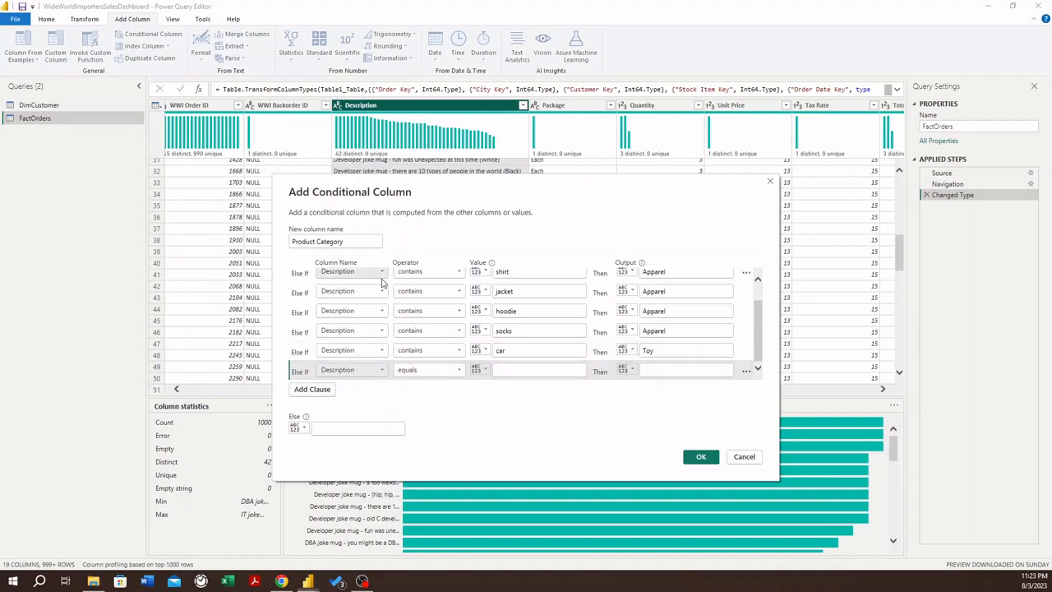
pyautogui.click(428, 370)
pyautogui.click(429, 446)
pyautogui.click(522, 371)
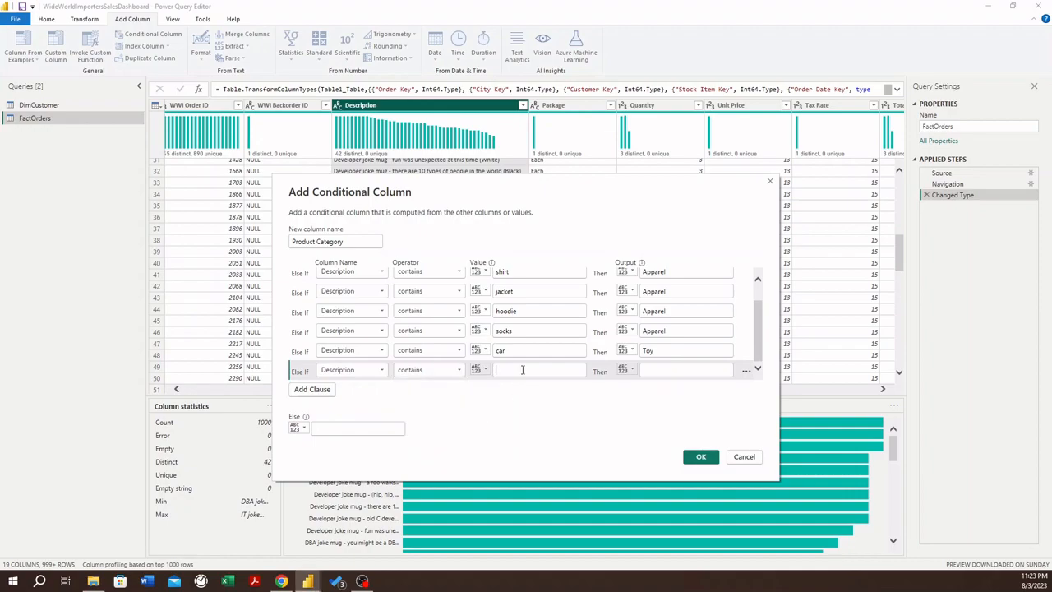
pyautogui.write('slipper')
pyautogui.click(701, 367)
pyautogui.write('Footwear')
# Set the Else output to "Other", review all the clauses and create the Product Category column.
pyautogui.click(343, 429)
pyautogui.write('T')
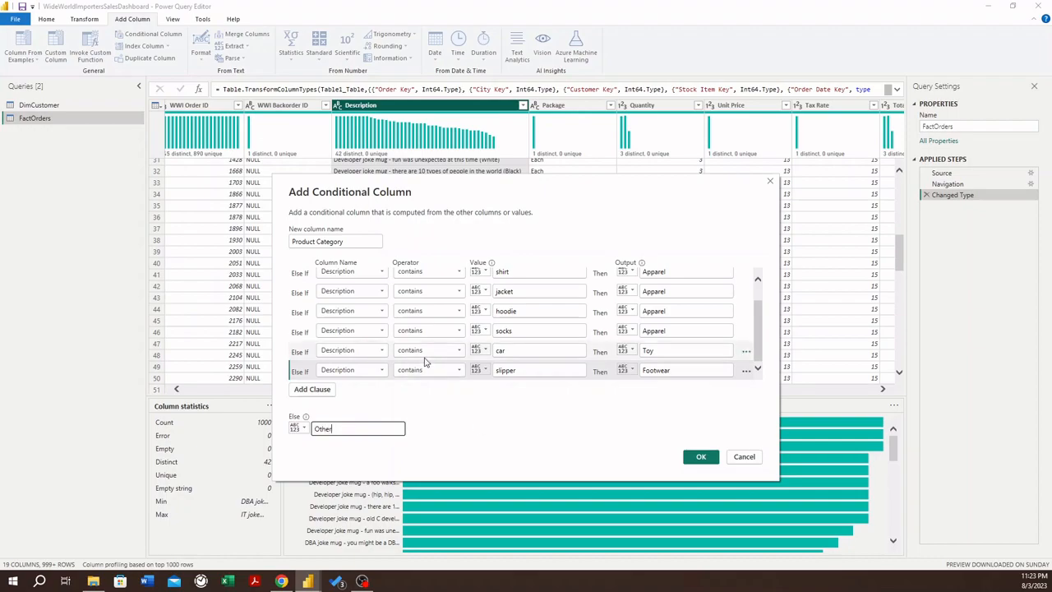
pyautogui.scroll(2, 620, 321)
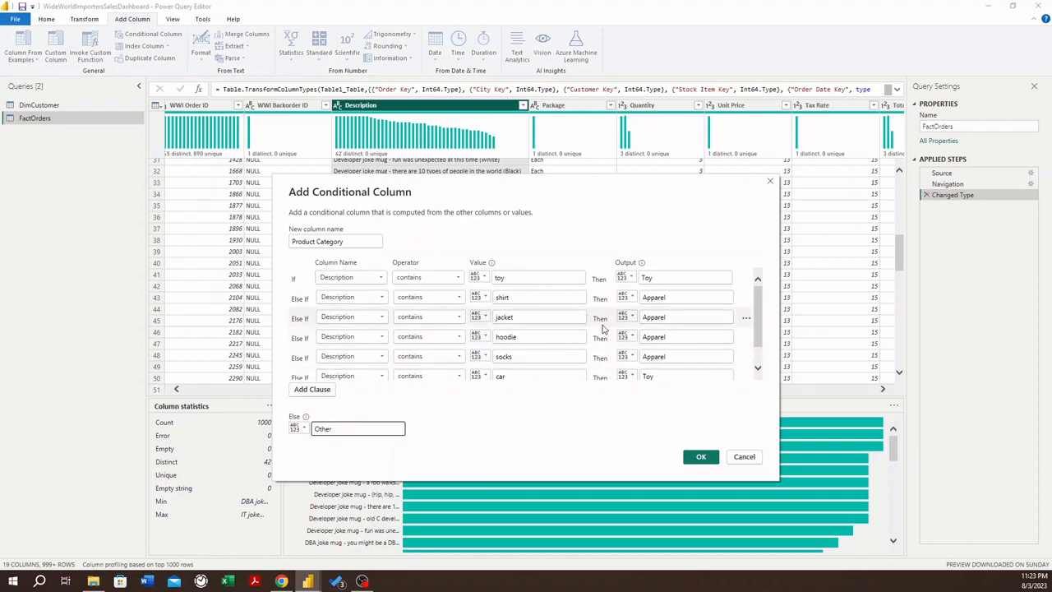
pyautogui.scroll(-2, 604, 335)
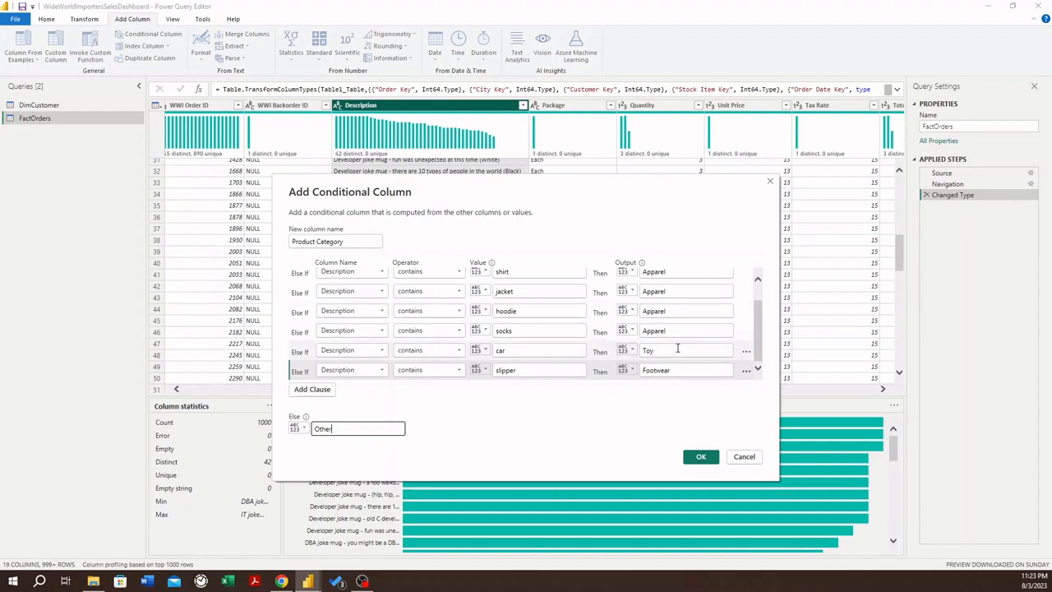
pyautogui.scroll(2, 678, 346)
pyautogui.scroll(-2, 609, 343)
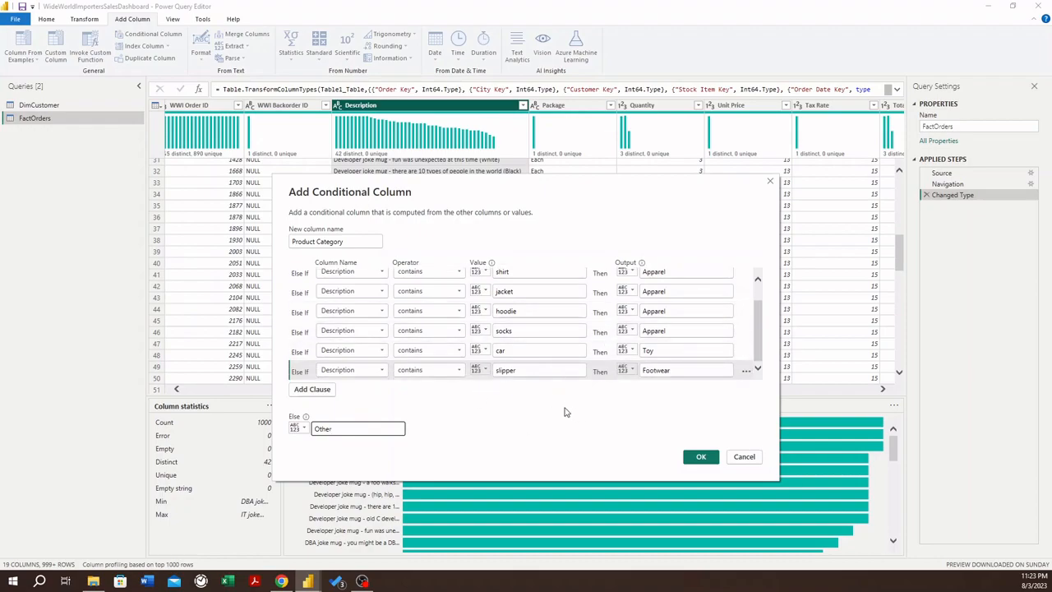
pyautogui.click(701, 458)
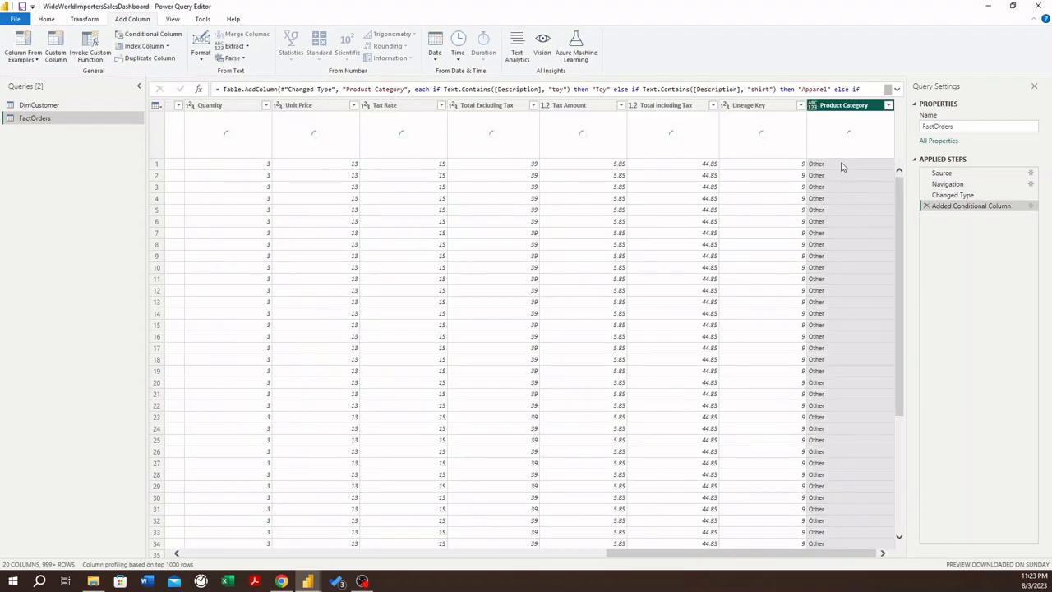
# Check the fully loaded filter values of the Product Category column and set its data type to Text.
pyautogui.click(889, 107)
pyautogui.click(889, 107)
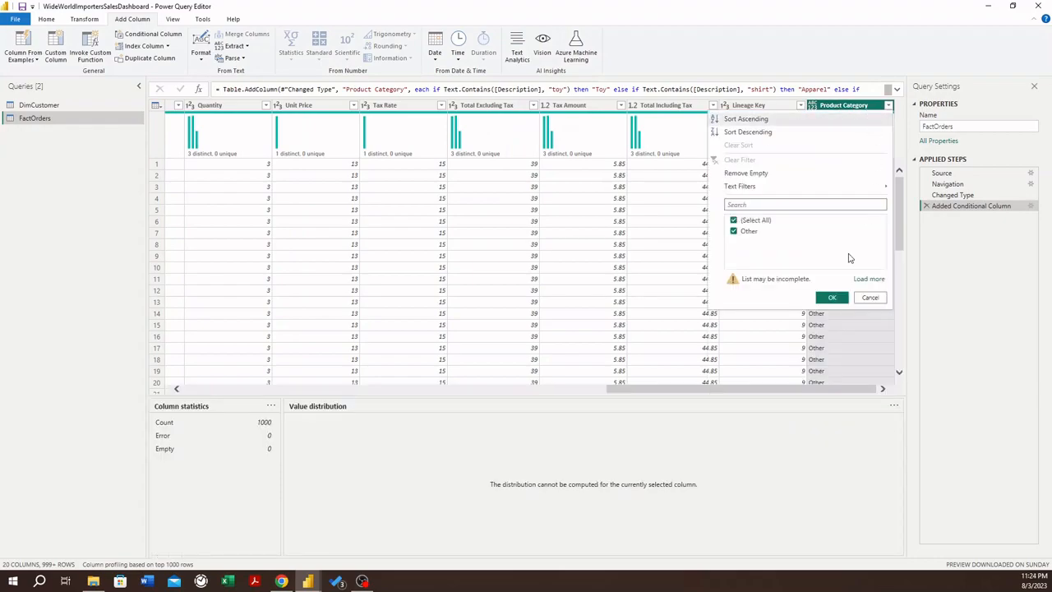
pyautogui.click(872, 280)
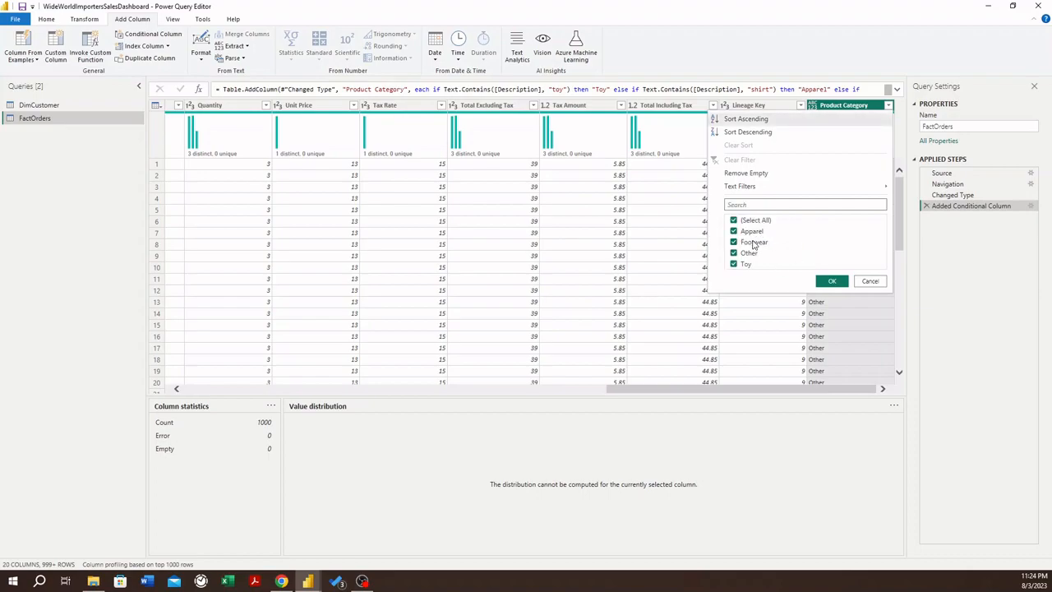
pyautogui.click(870, 282)
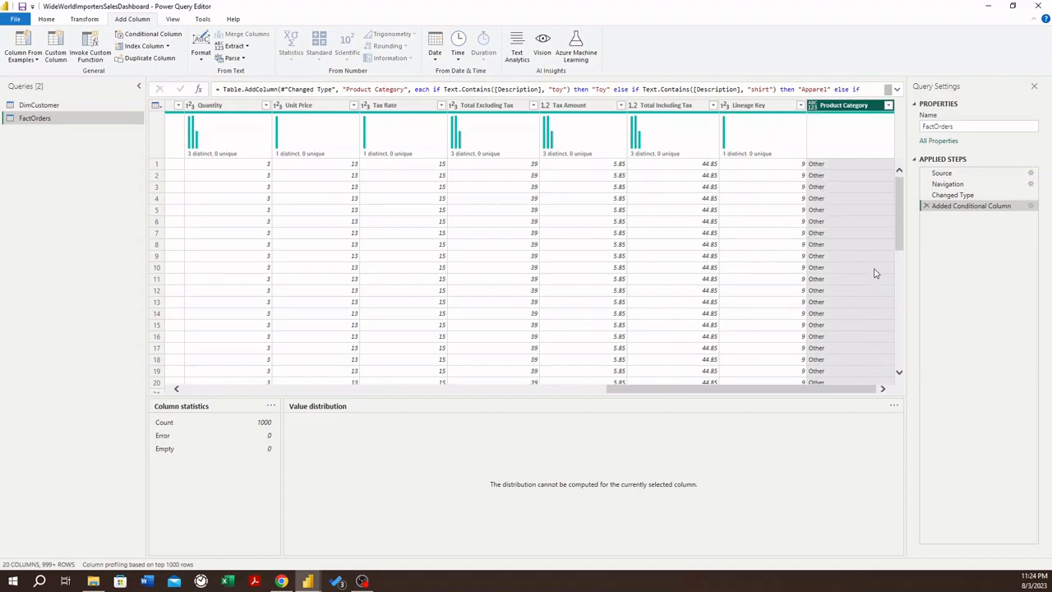
pyautogui.click(813, 107)
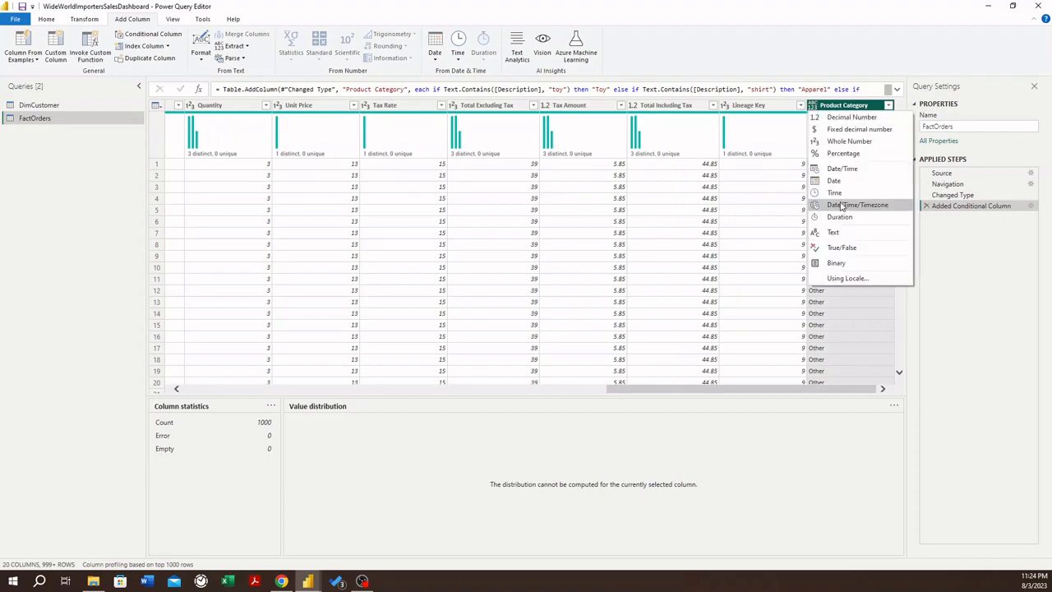
pyautogui.click(832, 233)
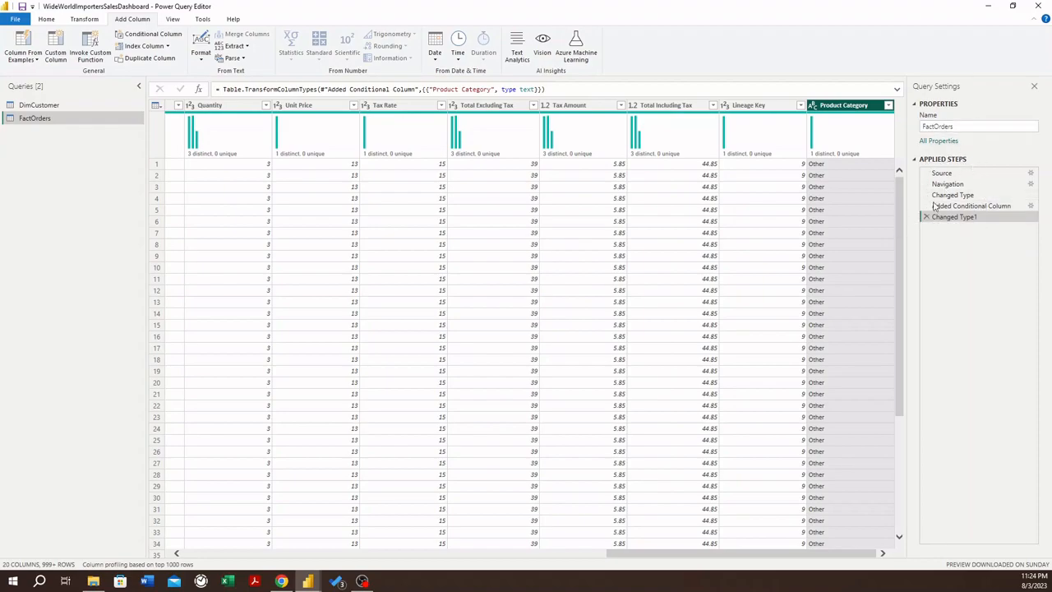
# Examine the complete M formula of the Added Conditional Column step, including its Table.AddColumn function.
pyautogui.click(974, 206)
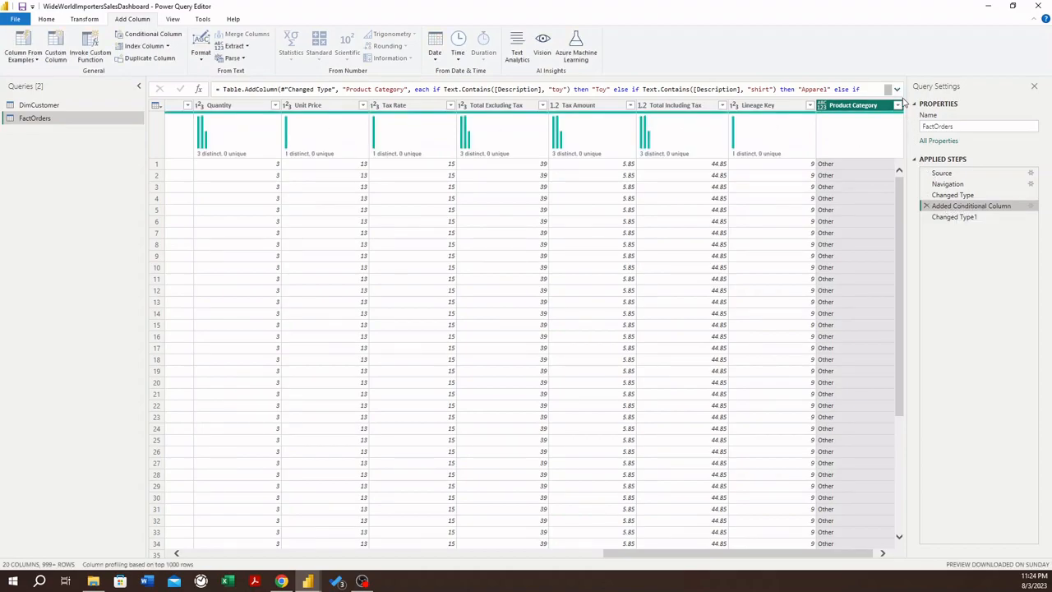
pyautogui.click(898, 90)
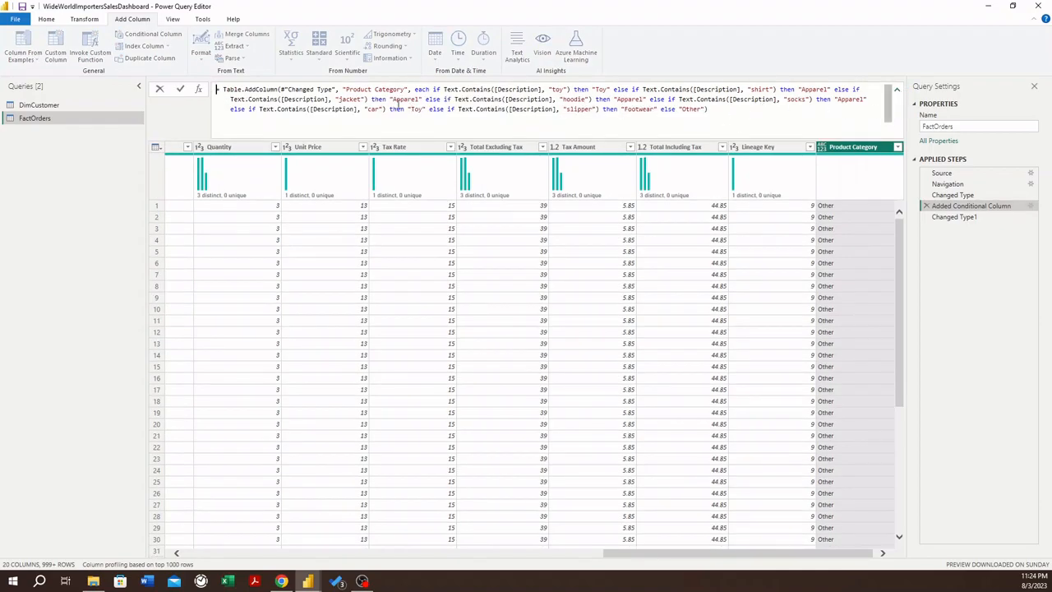
pyautogui.moveTo(218, 90); pyautogui.dragTo(712, 111)
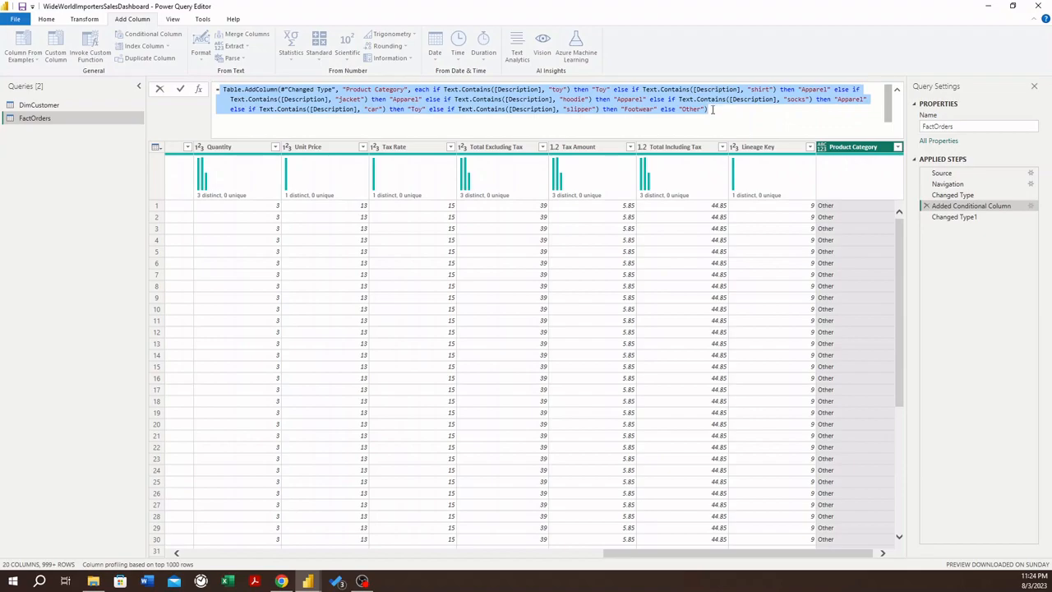
pyautogui.moveTo(716, 108); pyautogui.dragTo(714, 110)
pyautogui.click(983, 221)
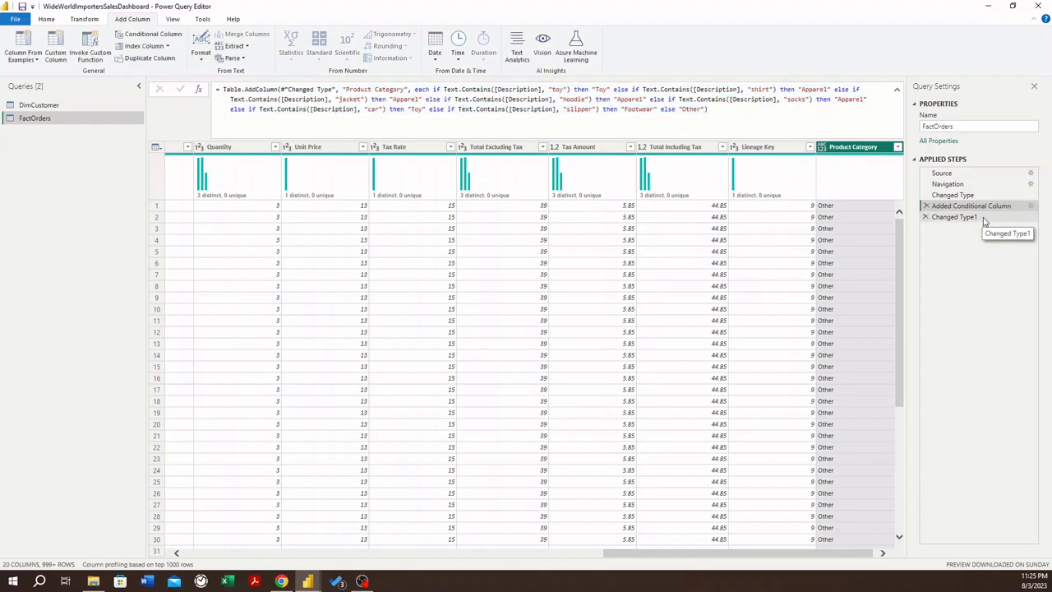
pyautogui.click(983, 220)
pyautogui.moveTo(983, 220); pyautogui.dragTo(966, 207)
pyautogui.click(969, 207)
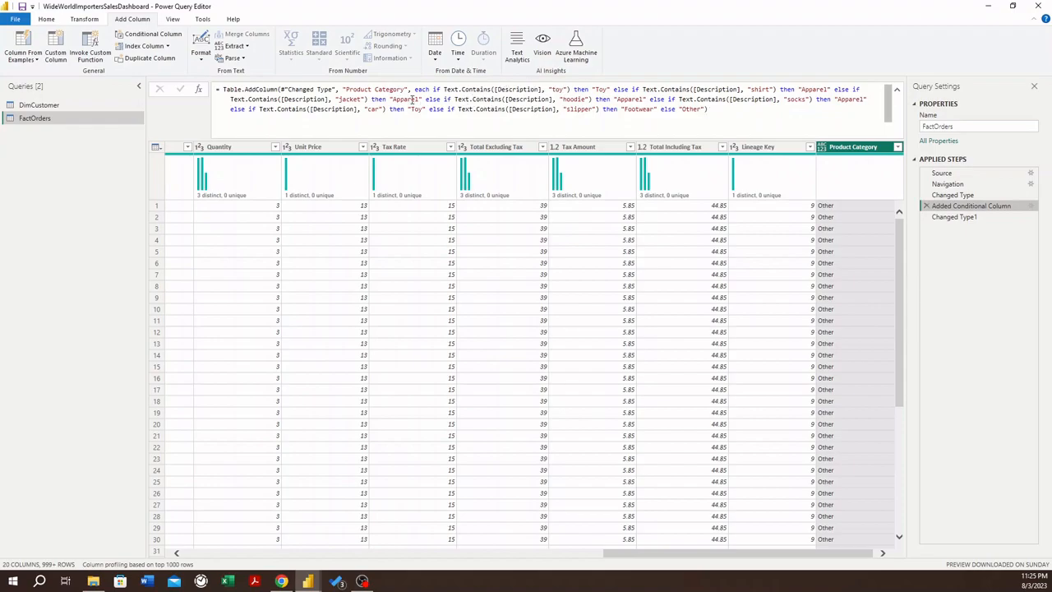
pyautogui.moveTo(222, 90); pyautogui.dragTo(278, 87)
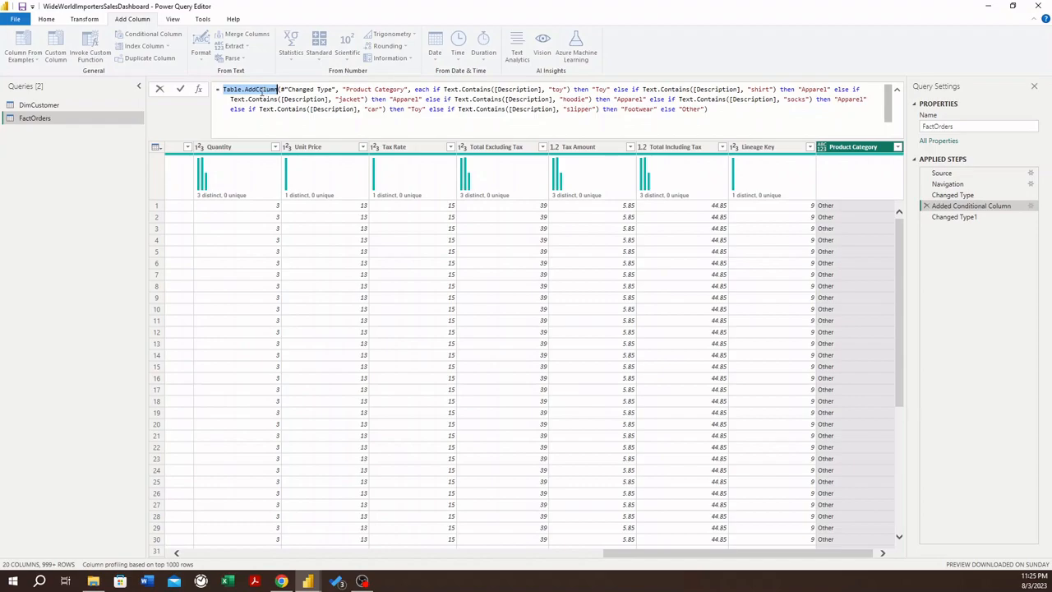
# Examine the source table, column name and condition arguments of the Added Conditional Column formula, plus the formula of the Changed Type1 step.
pyautogui.moveTo(281, 89); pyautogui.dragTo(338, 89)
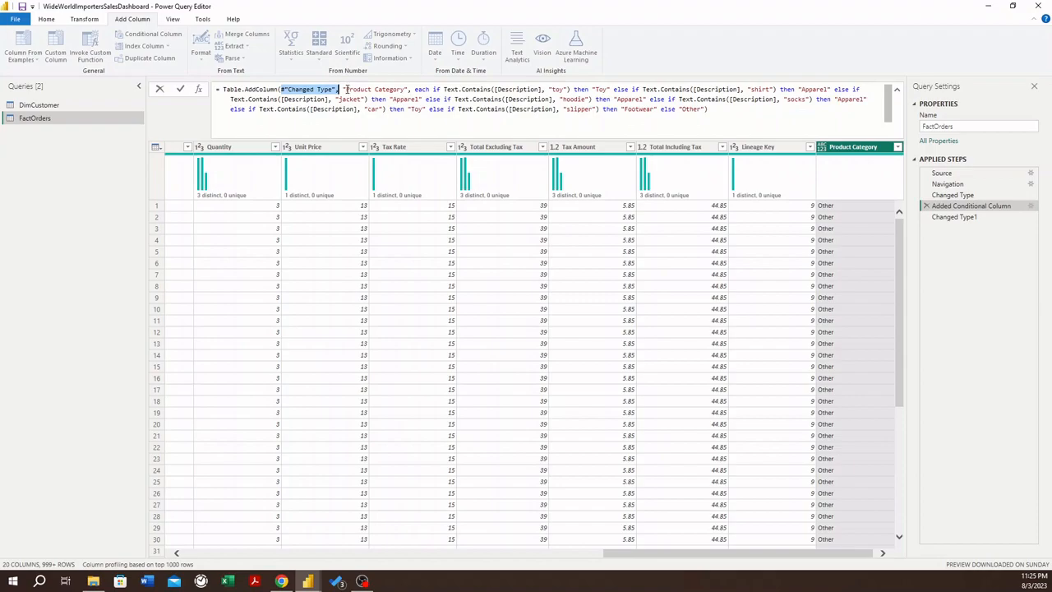
pyautogui.moveTo(343, 89); pyautogui.dragTo(404, 89)
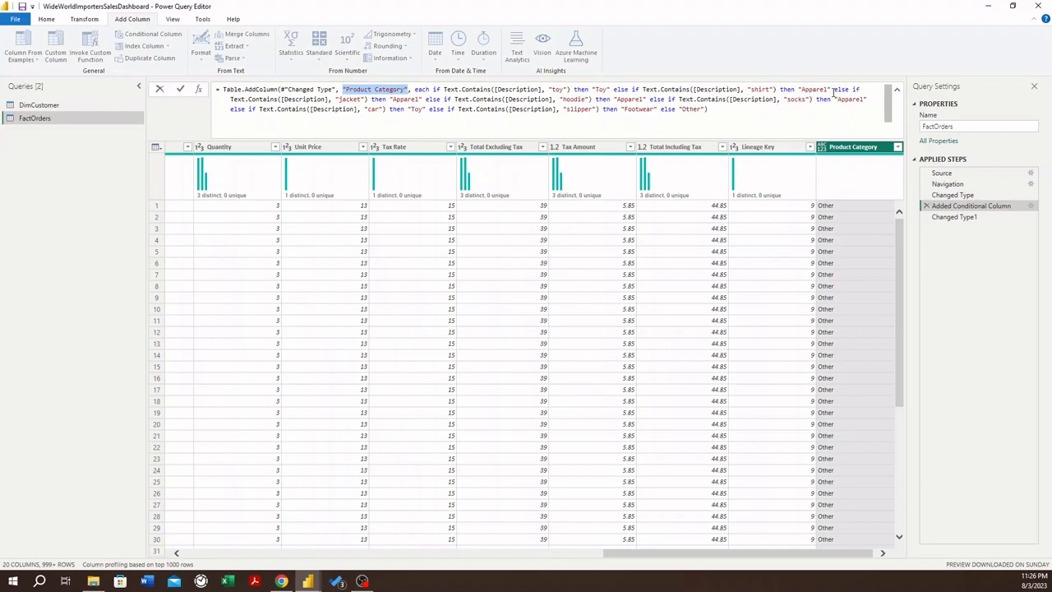
pyautogui.click(713, 112)
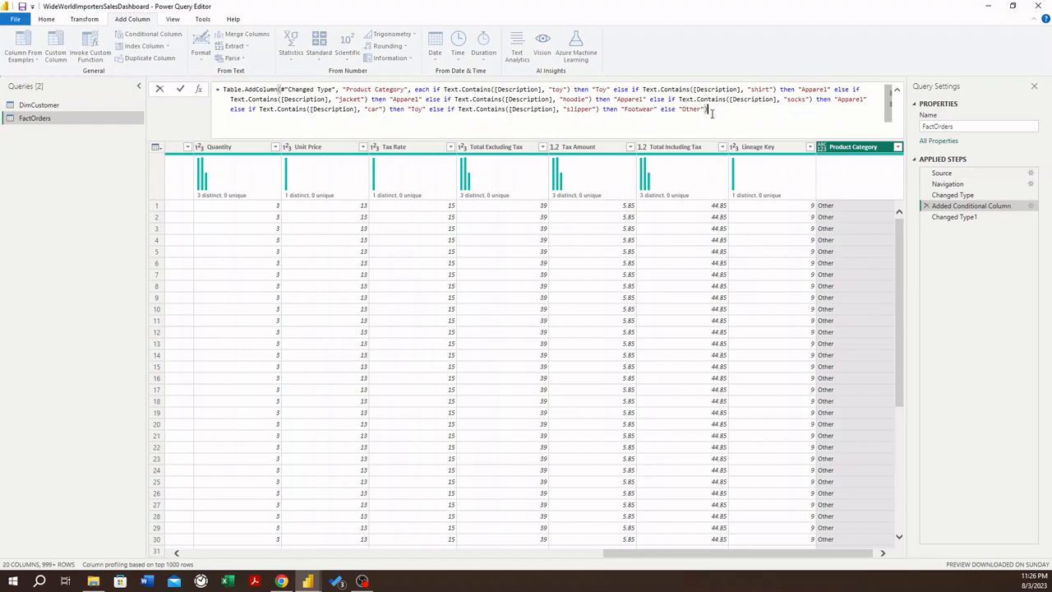
pyautogui.click(967, 219)
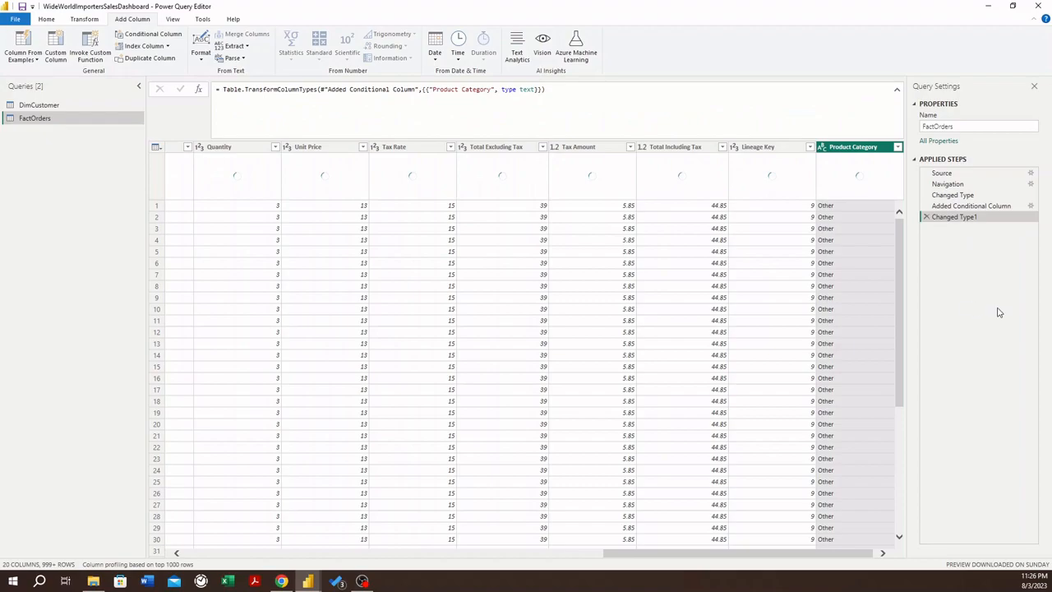
pyautogui.moveTo(765, 555); pyautogui.dragTo(768, 555)
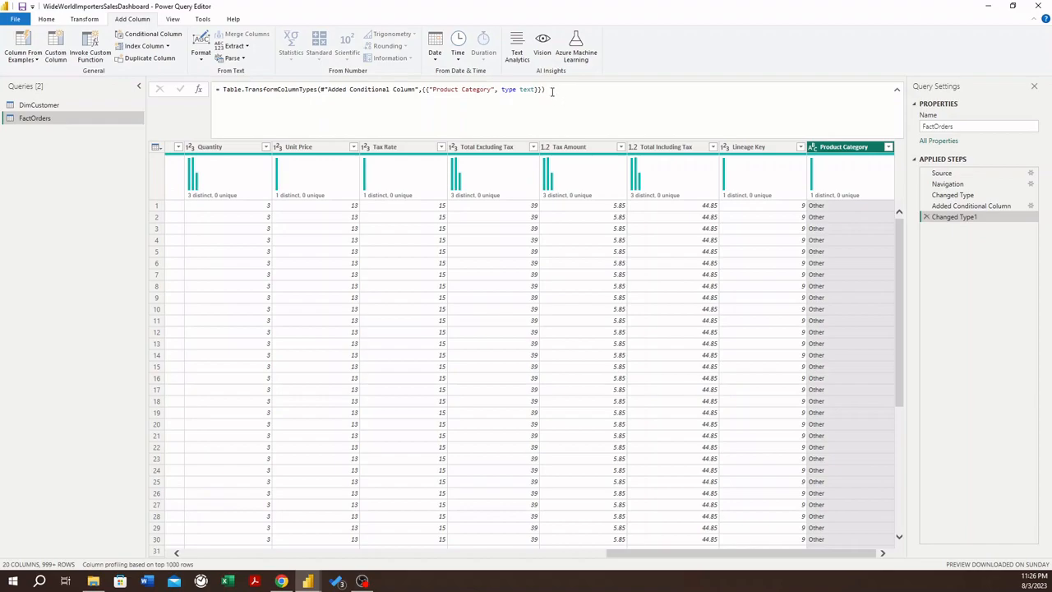
# Apply the query changes to the data model and close the Power Query Editor.
pyautogui.click(48, 18)
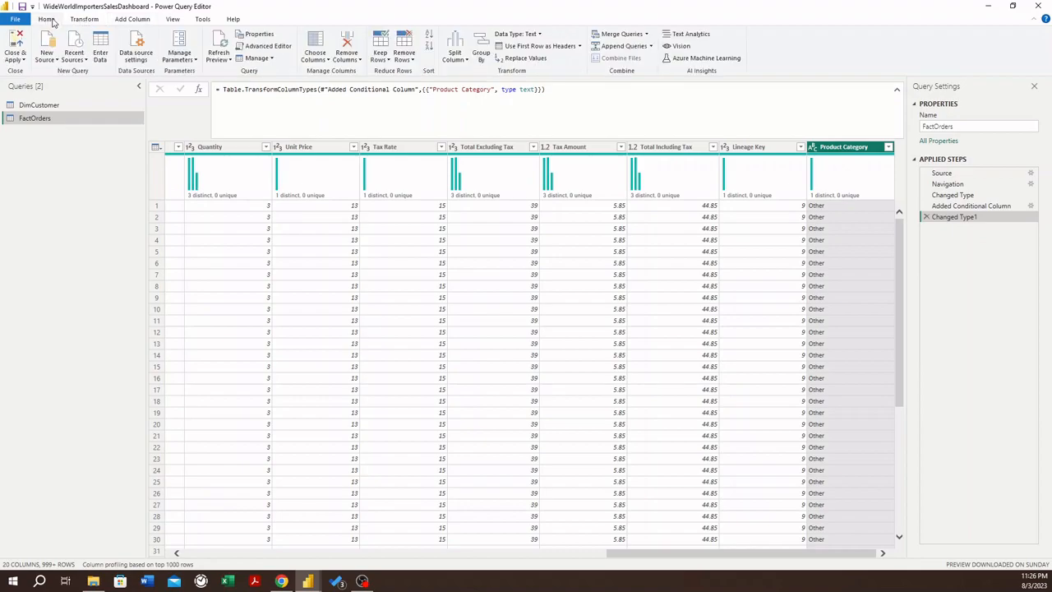
pyautogui.click(11, 61)
pyautogui.click(31, 76)
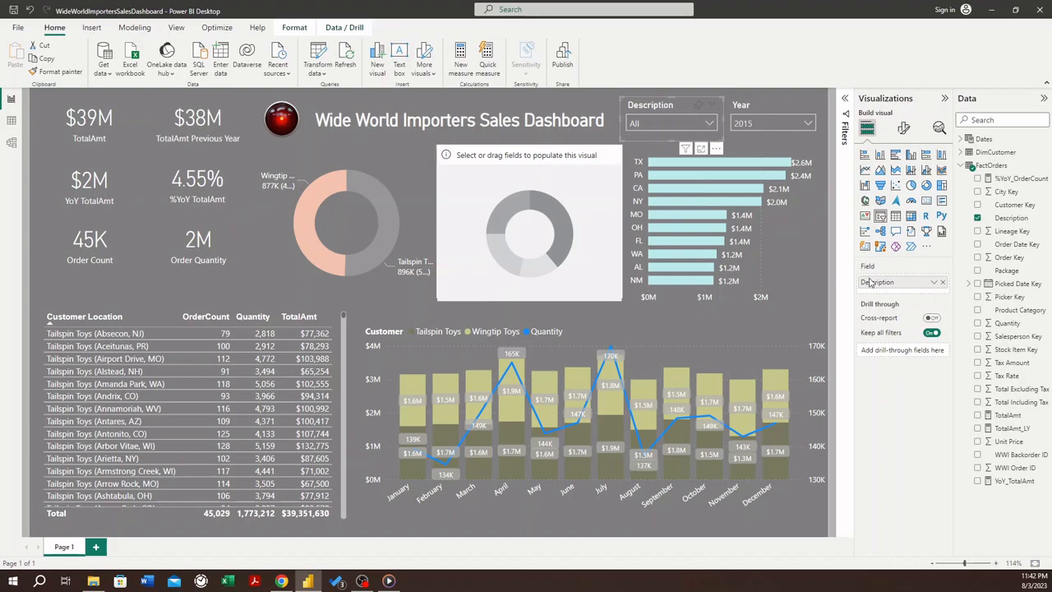
# Replace the Description field in the dashboard slicer with the Product Category field from FactOrders.
pyautogui.click(942, 283)
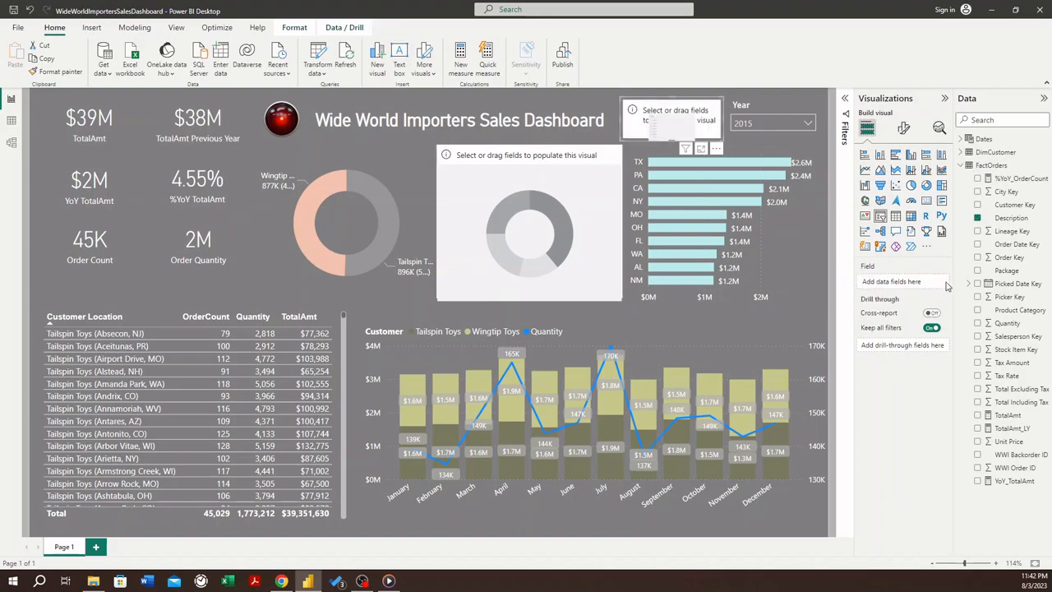
pyautogui.moveTo(1009, 312); pyautogui.dragTo(917, 290)
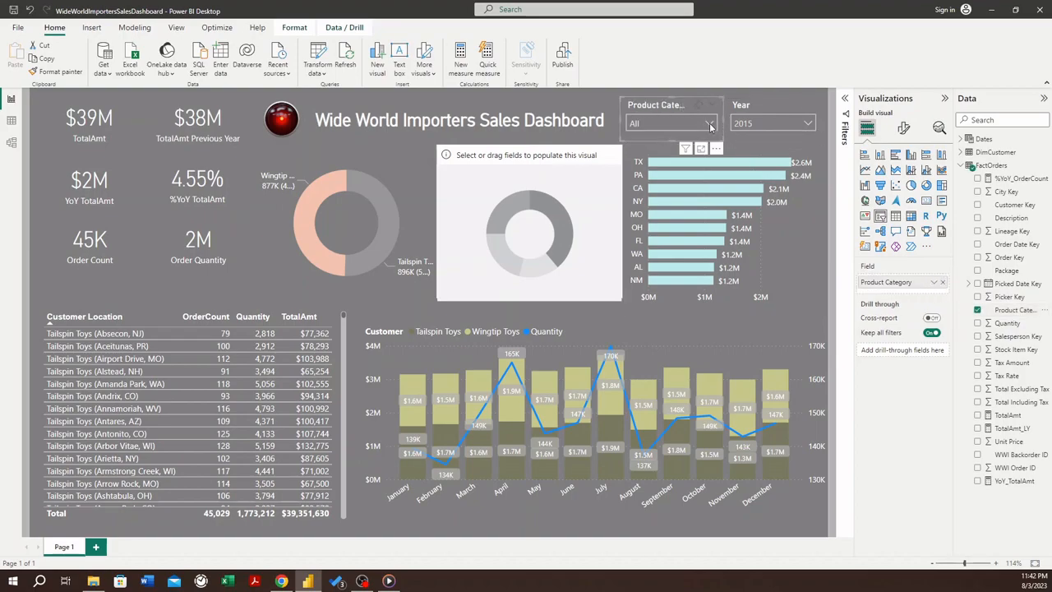
# Fill the empty donut chart with Product Category as the legend and TotalAmt as the values.
pyautogui.click(534, 154)
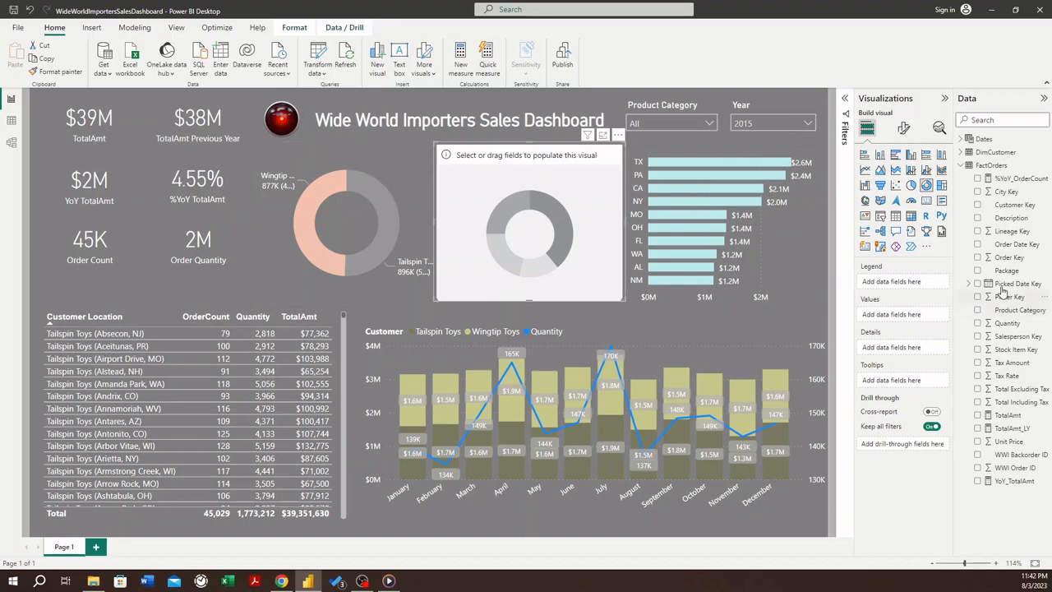
pyautogui.moveTo(1013, 312); pyautogui.dragTo(916, 284)
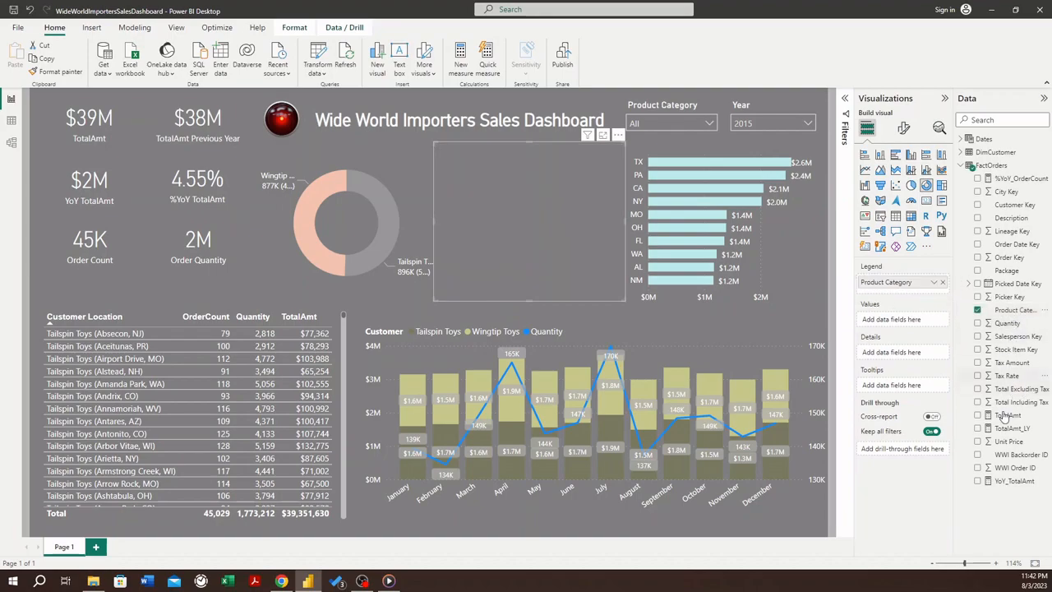
pyautogui.moveTo(1017, 417); pyautogui.dragTo(912, 320)
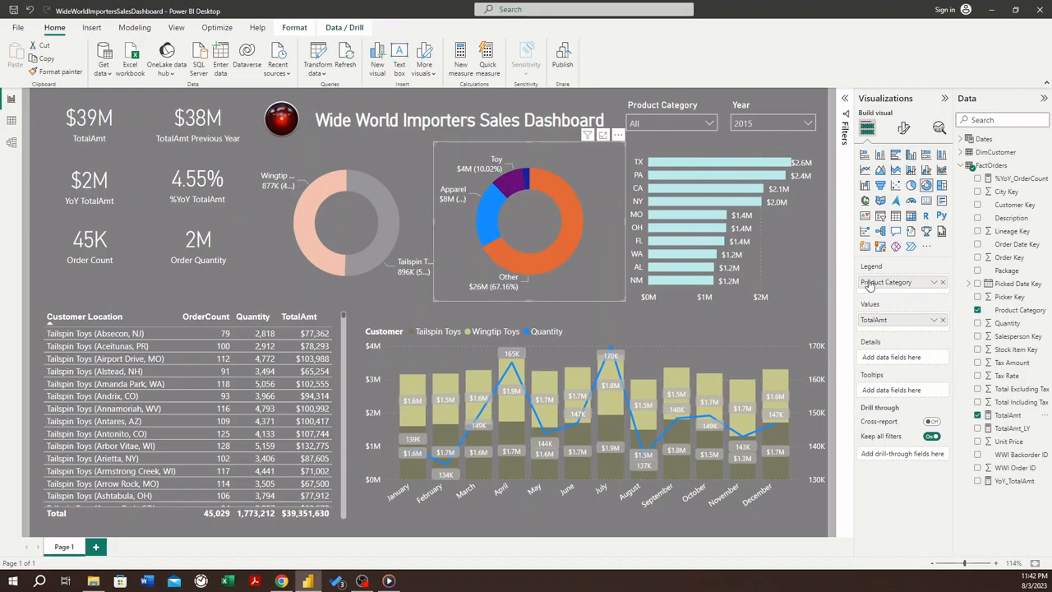
# Test the Product Category slicer by filtering the dashboard to Apparel and to Footwear.
pyautogui.click(708, 125)
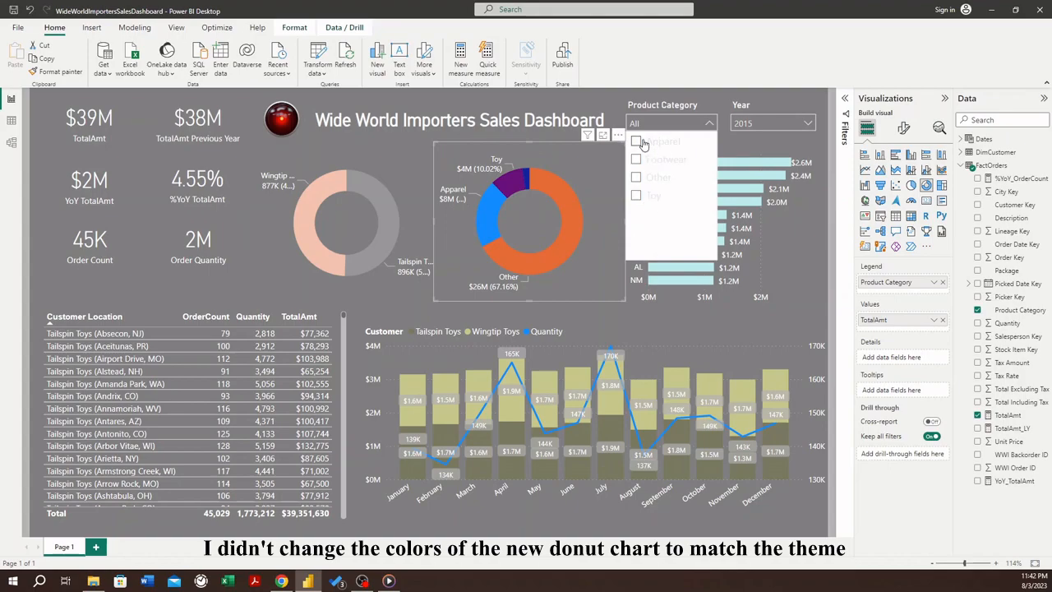
pyautogui.click(641, 143)
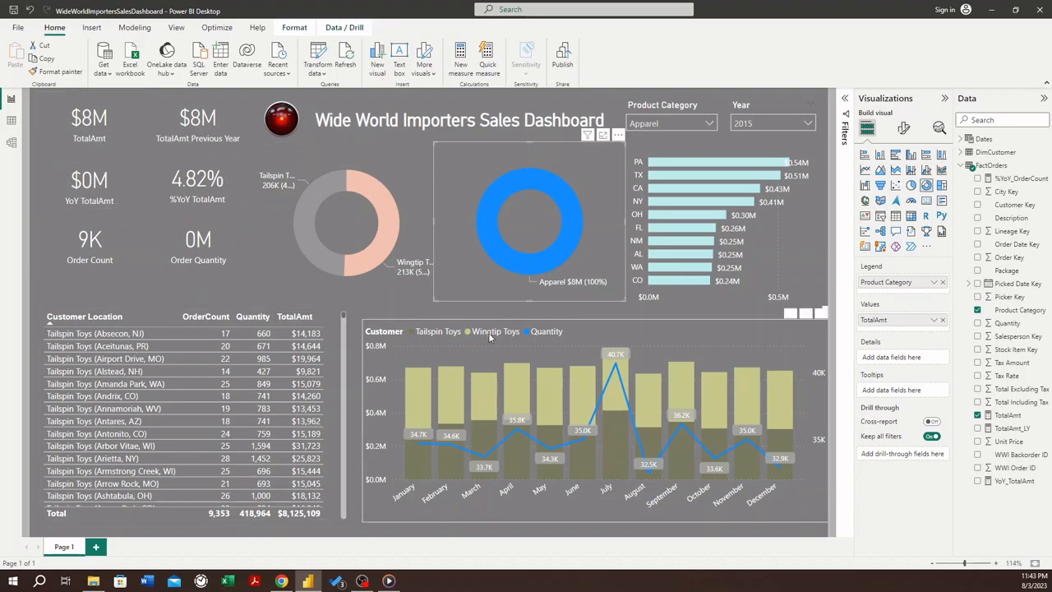
pyautogui.click(710, 123)
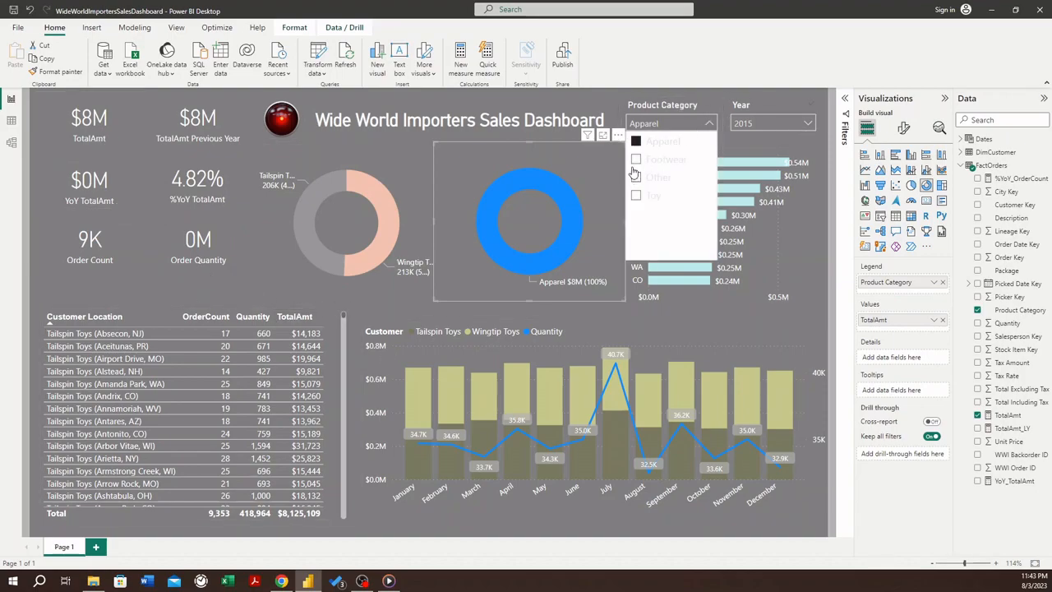
pyautogui.click(658, 162)
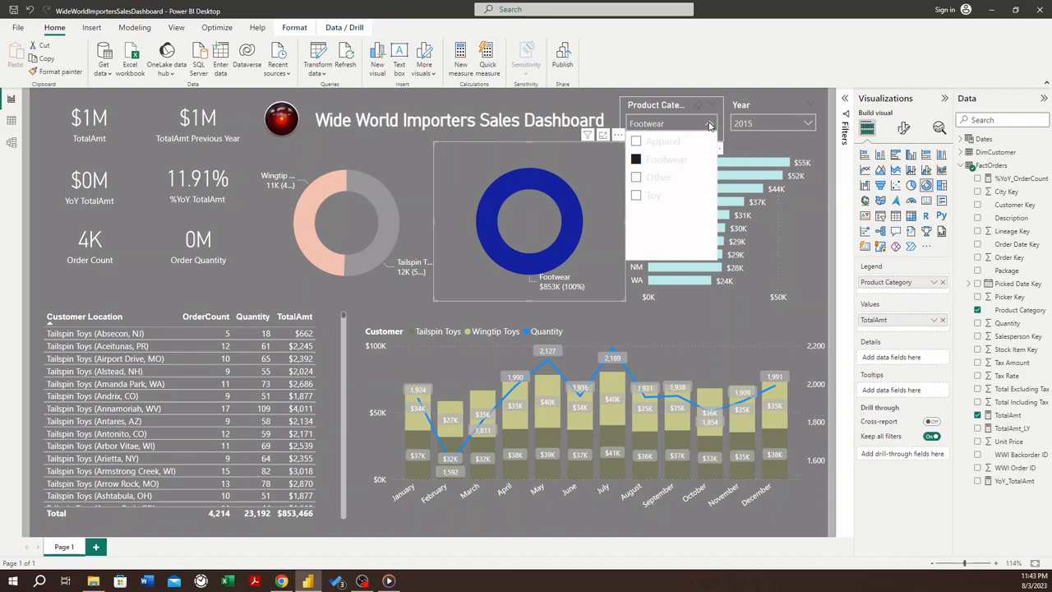
# Clear the Footwear selection from the Product Category slicer and check the details of the Footwear slice in the product category donut chart.
pyautogui.click(711, 125)
pyautogui.click(710, 125)
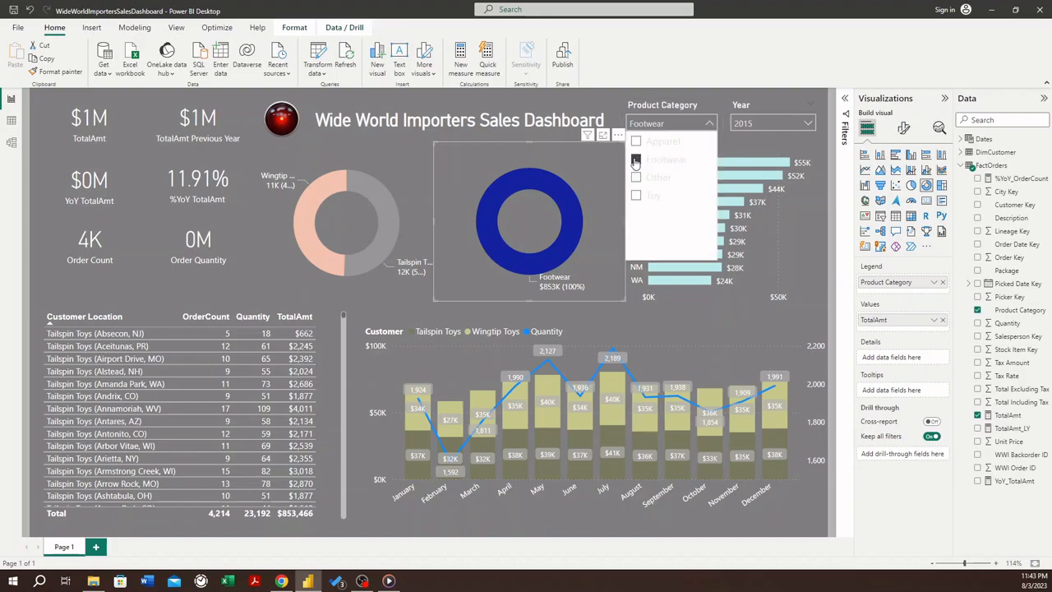
pyautogui.click(667, 161)
pyautogui.click(712, 123)
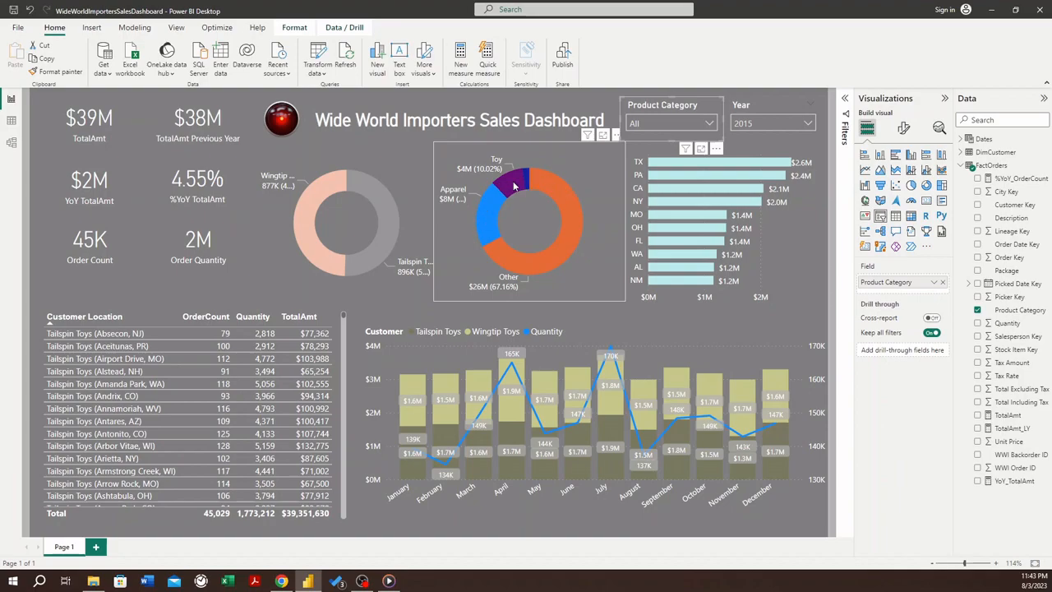
pyautogui.moveTo(526, 177)
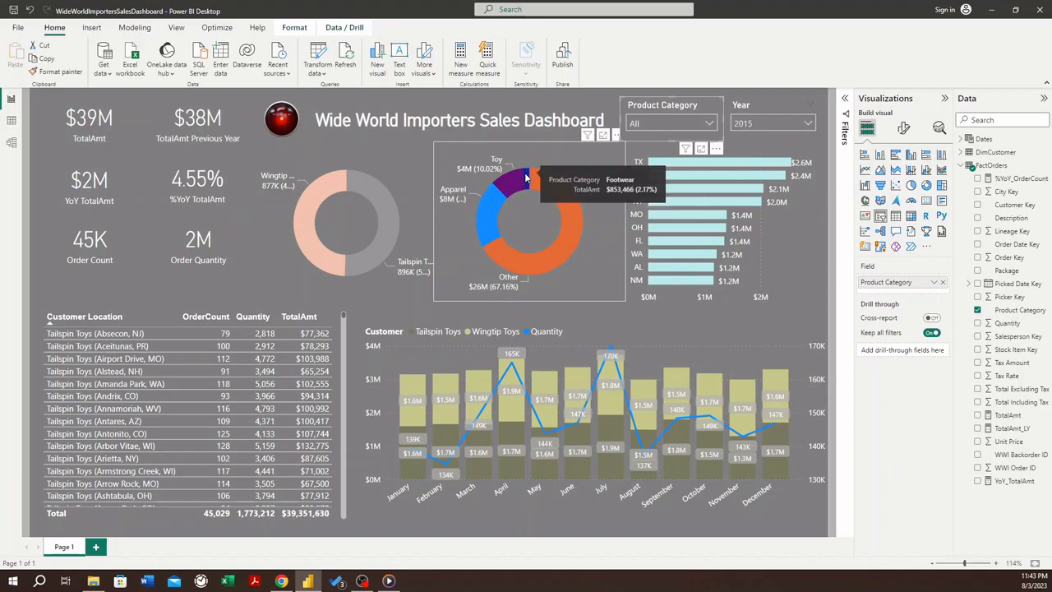